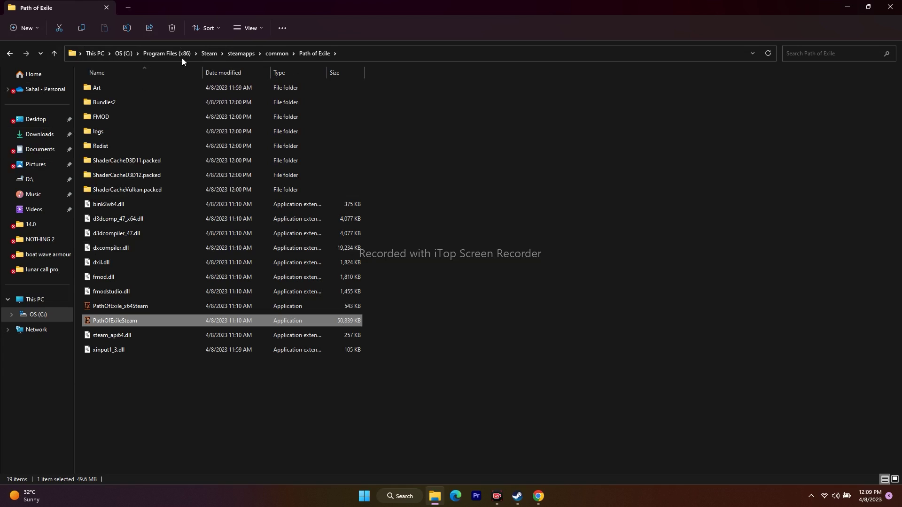
- Close the File Explorer window showing the Path of Exile install folder
{"action": "left_click", "coordinate": [889, 6]}
- Browse Path of Exile's local files from its Steam Properties to reopen the install folder
{"action": "left_click", "coordinate": [518, 496]}
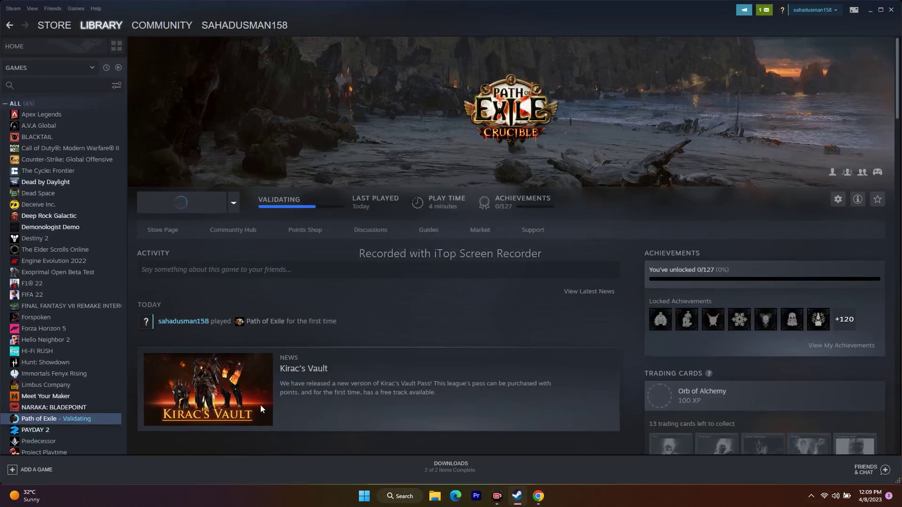
{"action": "right_click", "coordinate": [54, 416]}
{"action": "left_click", "coordinate": [88, 409]}
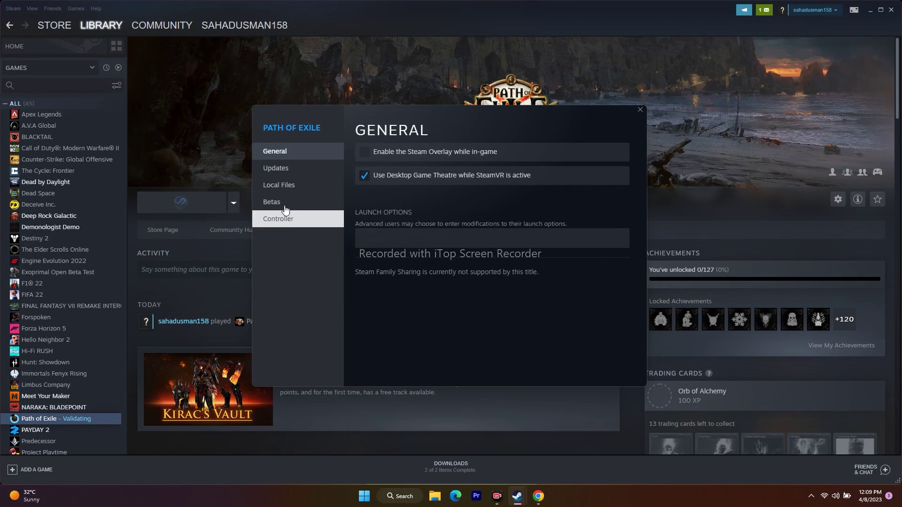
{"action": "left_click", "coordinate": [279, 185]}
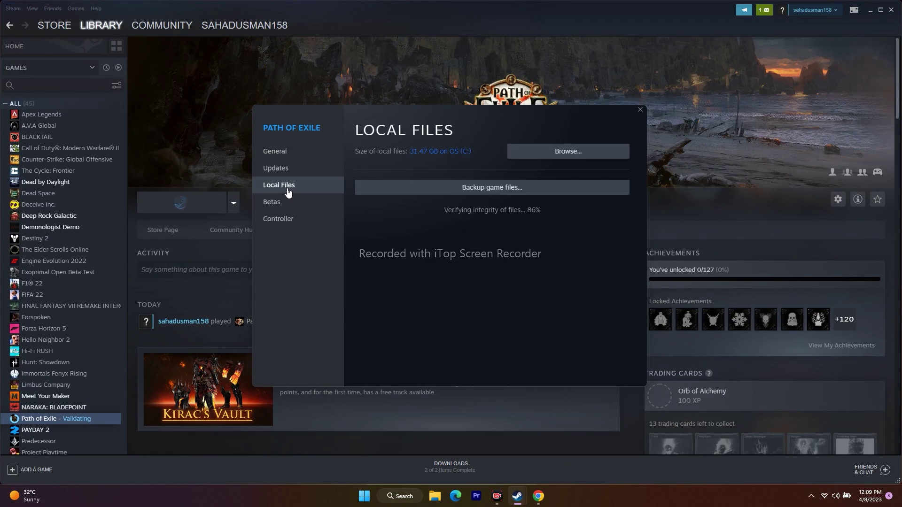
{"action": "left_click", "coordinate": [568, 152]}
{"action": "left_click", "coordinate": [780, 256]}
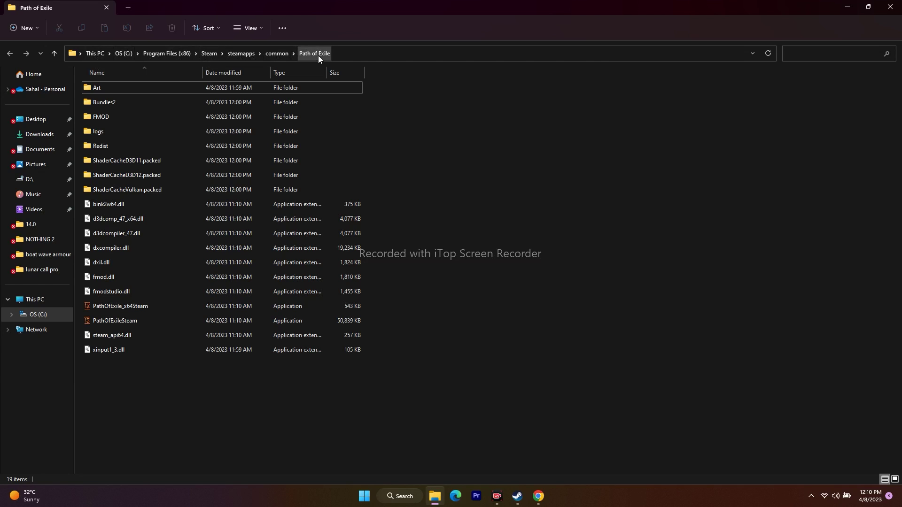
- Tick 'Run this program as an administrator' in PathOfExileSteam's Compatibility properties and apply it
{"action": "left_click", "coordinate": [134, 321]}
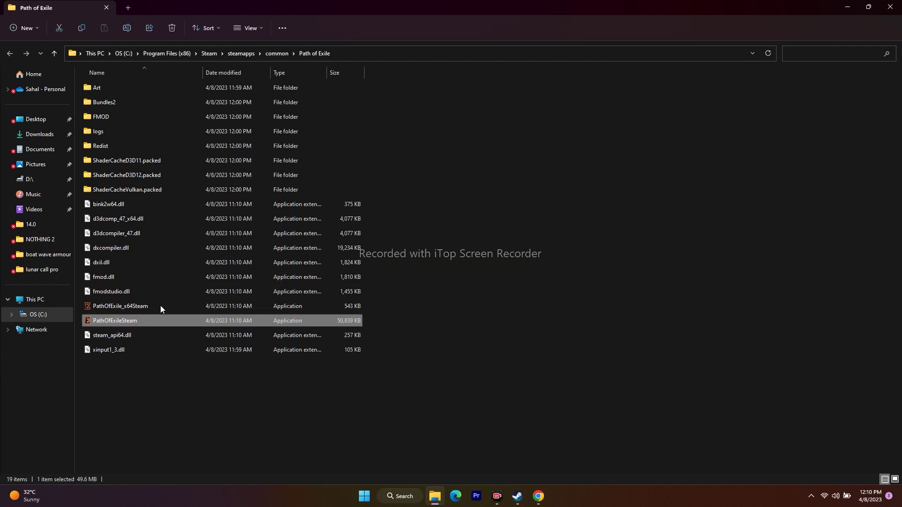
{"action": "left_click", "coordinate": [694, 339]}
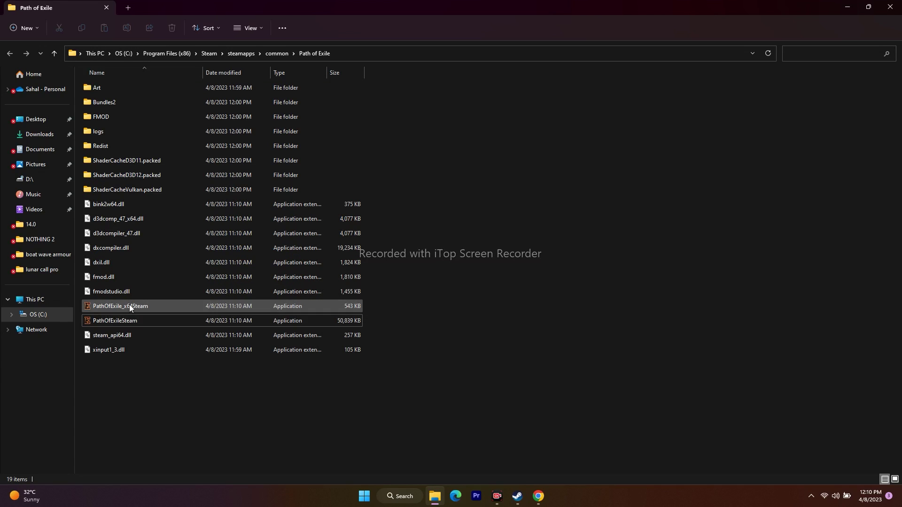
{"action": "left_click", "coordinate": [126, 321]}
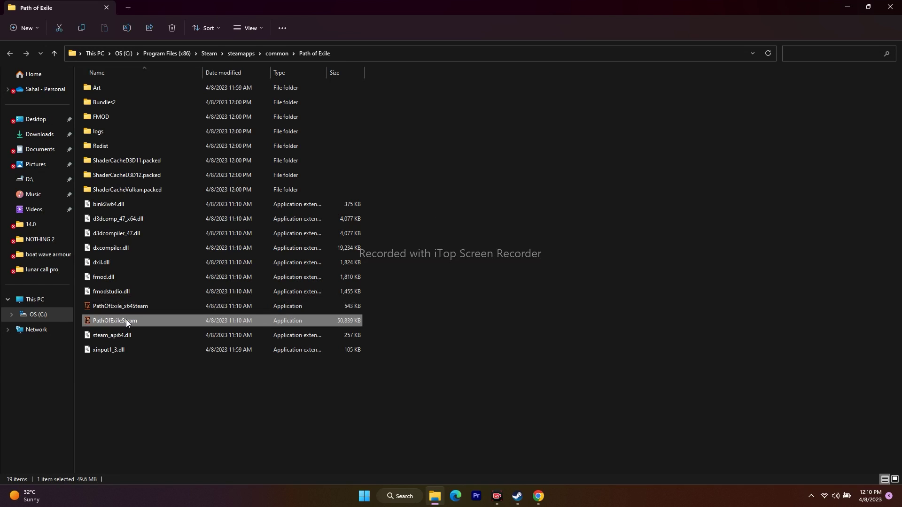
{"action": "right_click", "coordinate": [126, 319]}
{"action": "left_click", "coordinate": [175, 313]}
{"action": "left_click", "coordinate": [213, 305]}
{"action": "left_click", "coordinate": [259, 246]}
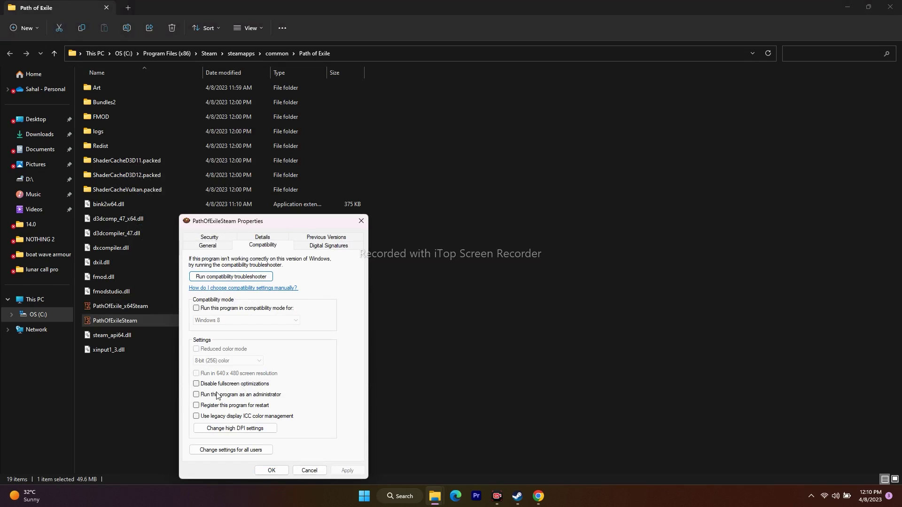
{"action": "left_click", "coordinate": [197, 395]}
{"action": "left_click", "coordinate": [340, 470]}
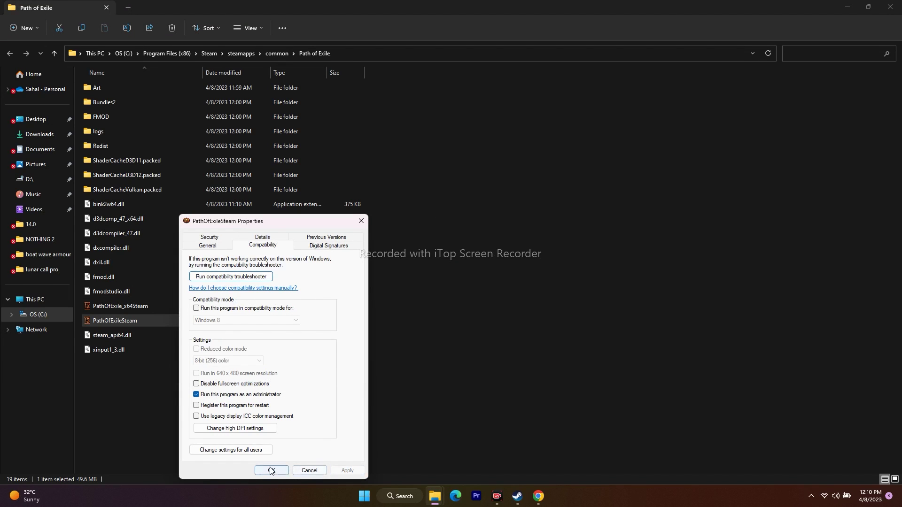
{"action": "left_click", "coordinate": [271, 470]}
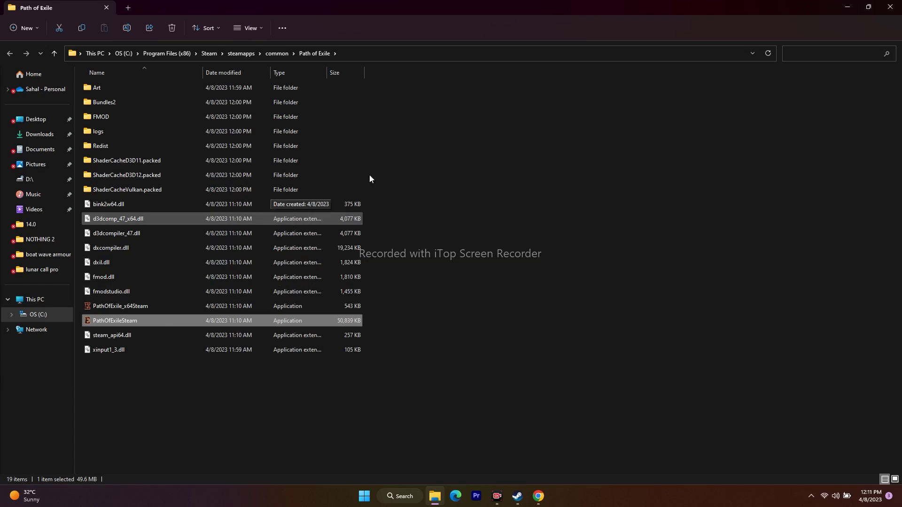
{"action": "right_click", "coordinate": [137, 320]}
- Turn on compatibility mode for PathOfExileSteam set to Windows 7 and apply it
{"action": "left_click", "coordinate": [173, 312]}
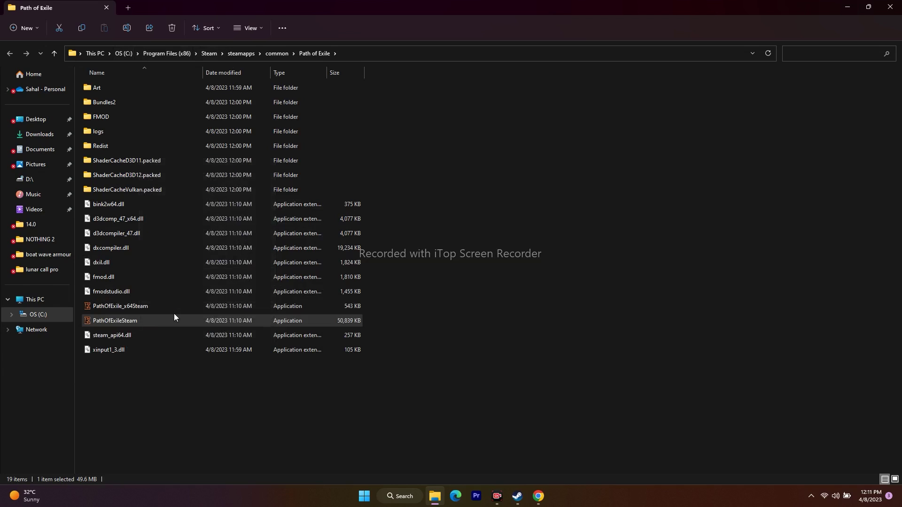
{"action": "left_click", "coordinate": [215, 308]}
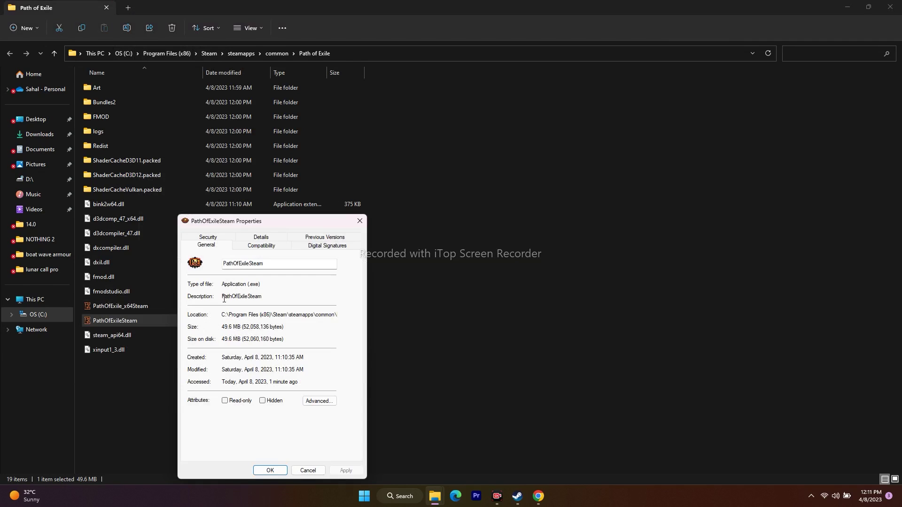
{"action": "left_click", "coordinate": [264, 249]}
{"action": "left_click_drag", "start_coordinate": [305, 227], "coordinate": [559, 126]}
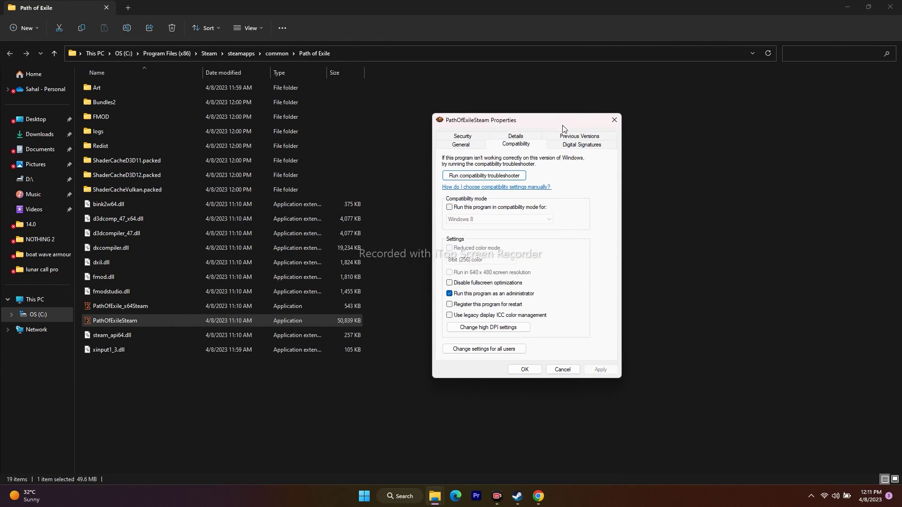
{"action": "left_click", "coordinate": [452, 209]}
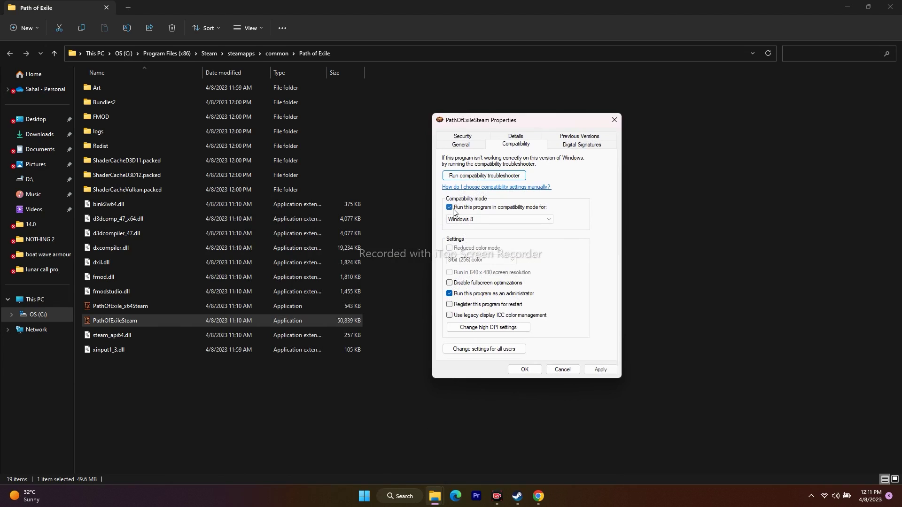
{"action": "left_click", "coordinate": [513, 224]}
{"action": "left_click", "coordinate": [482, 248]}
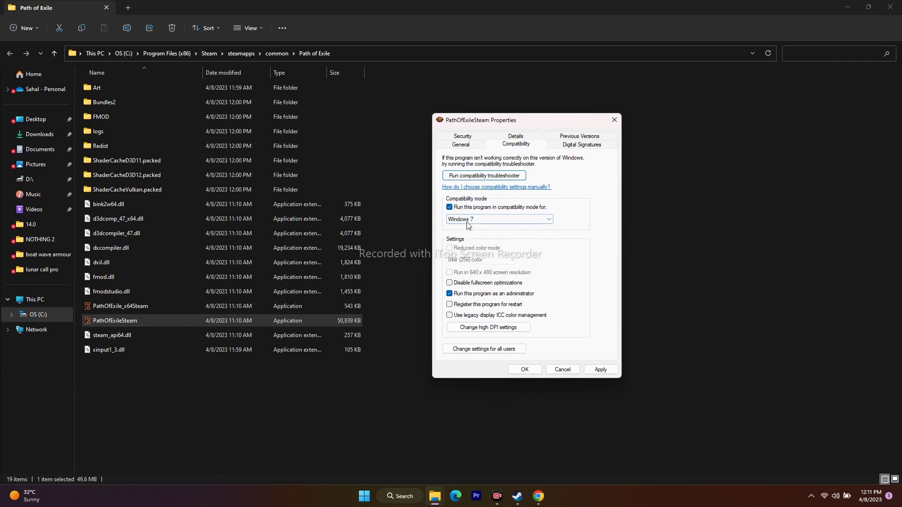
{"action": "left_click", "coordinate": [599, 370]}
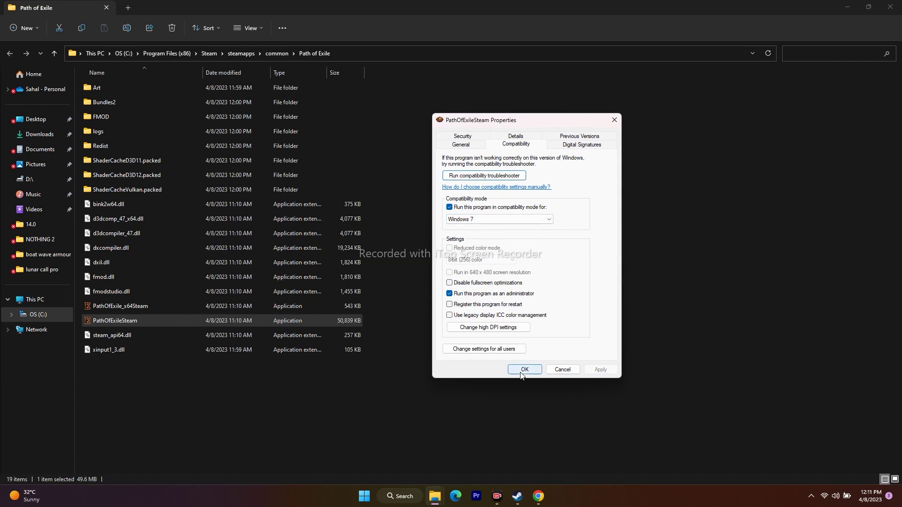
{"action": "left_click", "coordinate": [524, 370]}
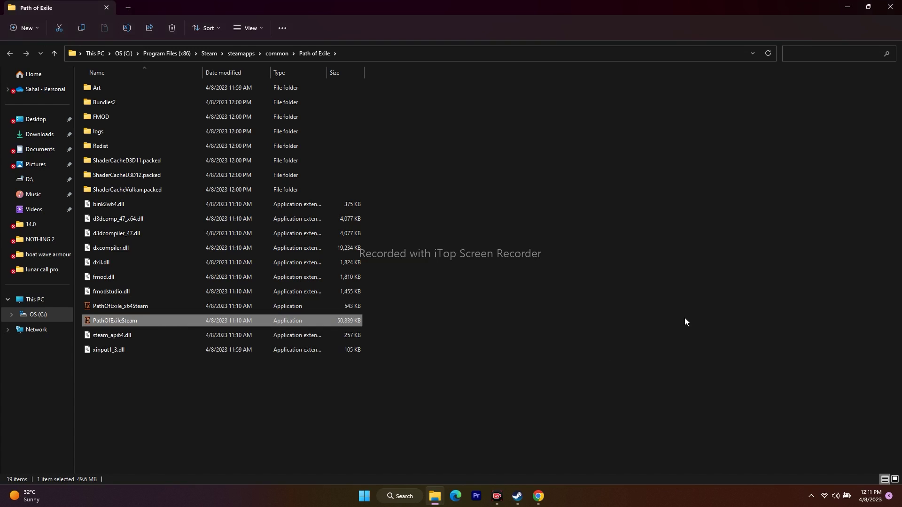
- Switch PathOfExileSteam's compatibility mode to Windows 8 and apply it
{"action": "right_click", "coordinate": [163, 322]}
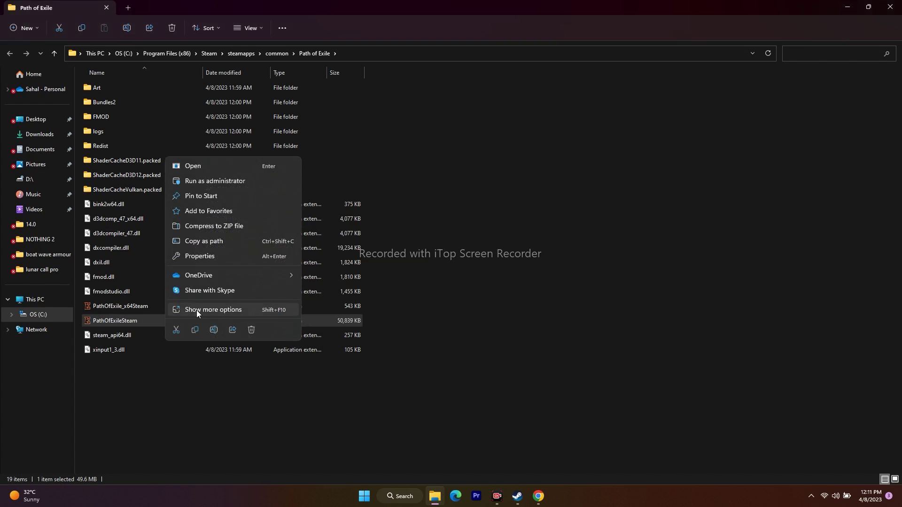
{"action": "left_click", "coordinate": [197, 310]}
{"action": "left_click", "coordinate": [239, 303]}
{"action": "left_click", "coordinate": [280, 243]}
{"action": "left_click_drag", "start_coordinate": [317, 217], "coordinate": [594, 113]}
{"action": "left_click", "coordinate": [519, 212]}
{"action": "left_click", "coordinate": [520, 245]}
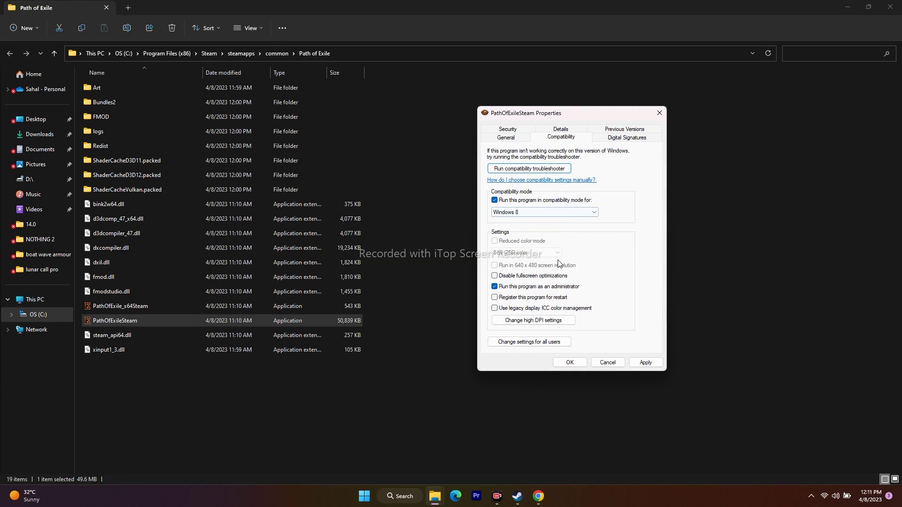
{"action": "left_click", "coordinate": [645, 362]}
{"action": "left_click", "coordinate": [570, 362]}
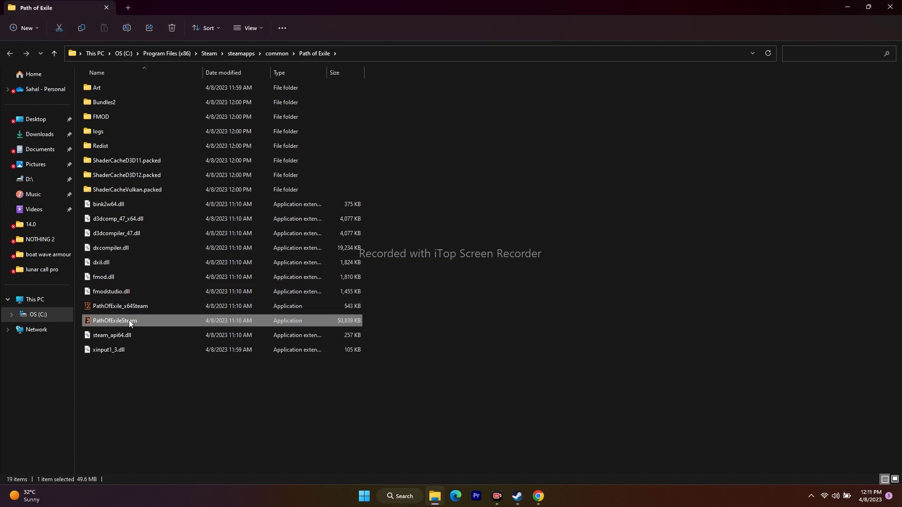
- Untick compatibility mode for PathOfExileSteam, then close the game folder and Steam's Properties
{"action": "right_click", "coordinate": [176, 323]}
{"action": "left_click", "coordinate": [207, 312]}
{"action": "left_click", "coordinate": [265, 307]}
{"action": "left_click_drag", "start_coordinate": [339, 225], "coordinate": [590, 88]}
{"action": "left_click", "coordinate": [547, 111]}
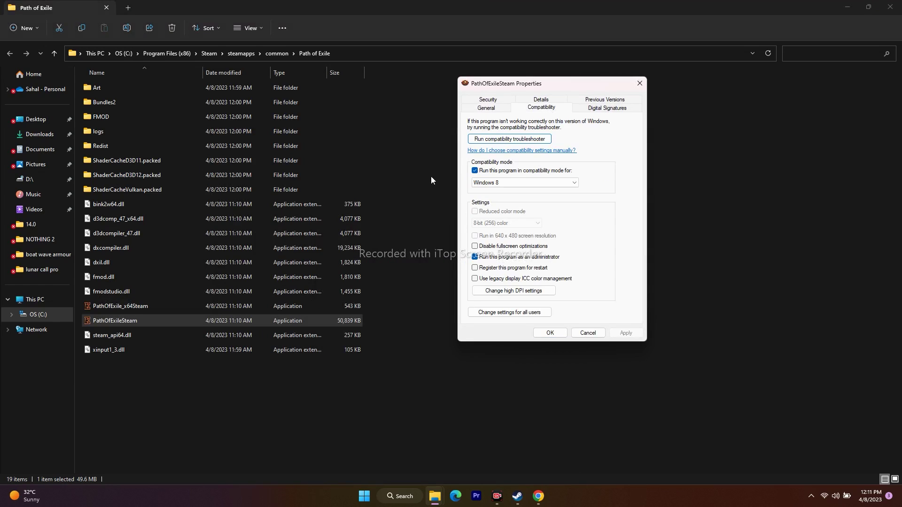
{"action": "left_click", "coordinate": [476, 171]}
{"action": "left_click", "coordinate": [475, 171]}
{"action": "left_click", "coordinate": [549, 333]}
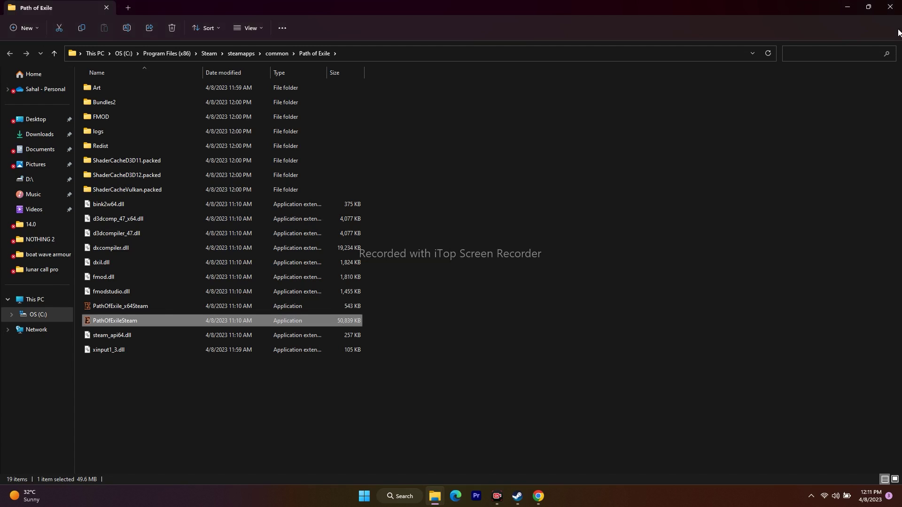
{"action": "left_click", "coordinate": [890, 7]}
{"action": "left_click", "coordinate": [639, 110]}
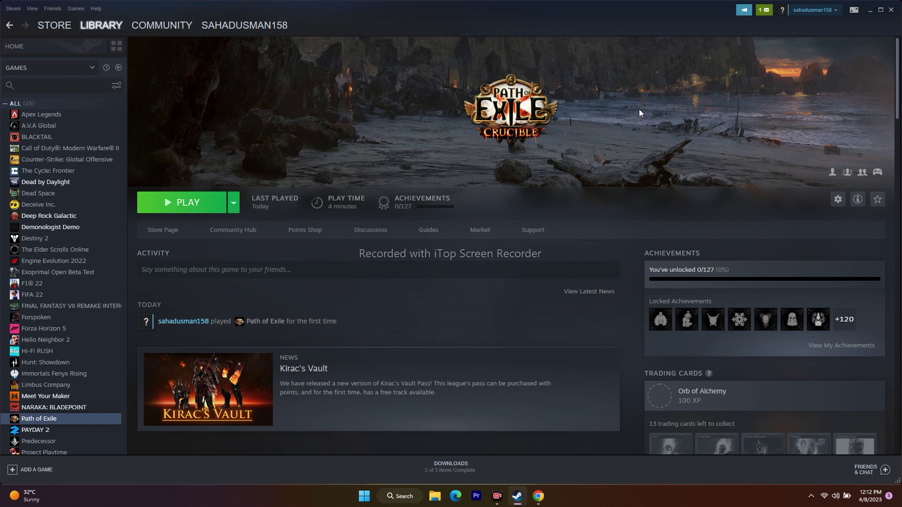
- Minimize Steam and bring up Windows search
{"action": "left_click", "coordinate": [869, 12]}
{"action": "left_click", "coordinate": [406, 501]}
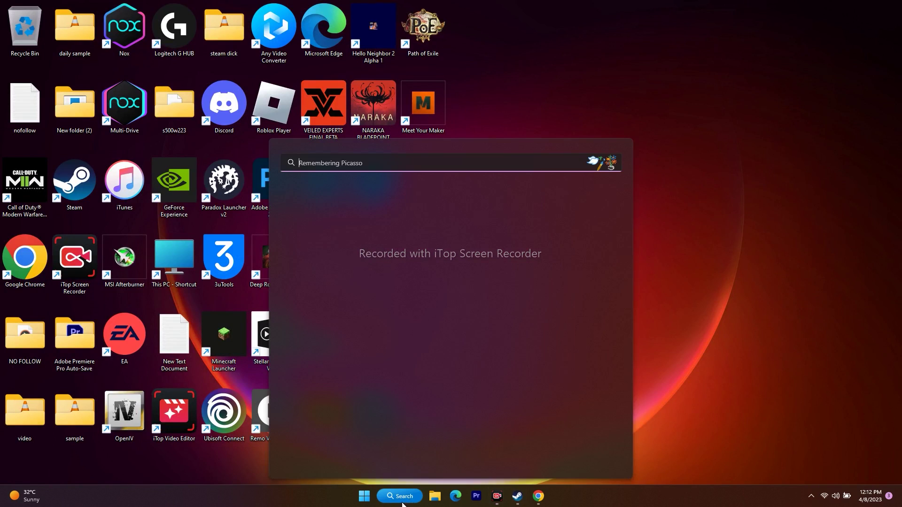
- Review Language & region (region India) and automatic Date & time settings without changes, then close Settings
{"action": "left_click", "coordinate": [322, 348]}
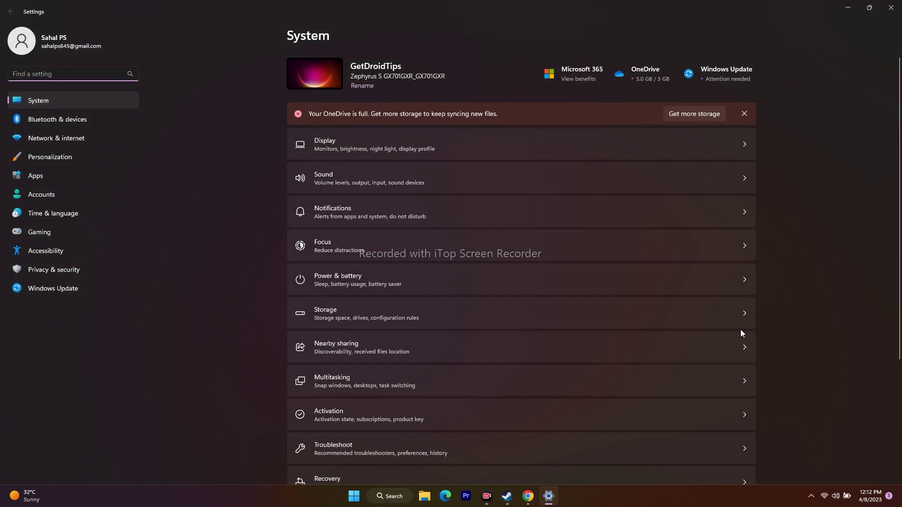
{"action": "left_click", "coordinate": [79, 213]}
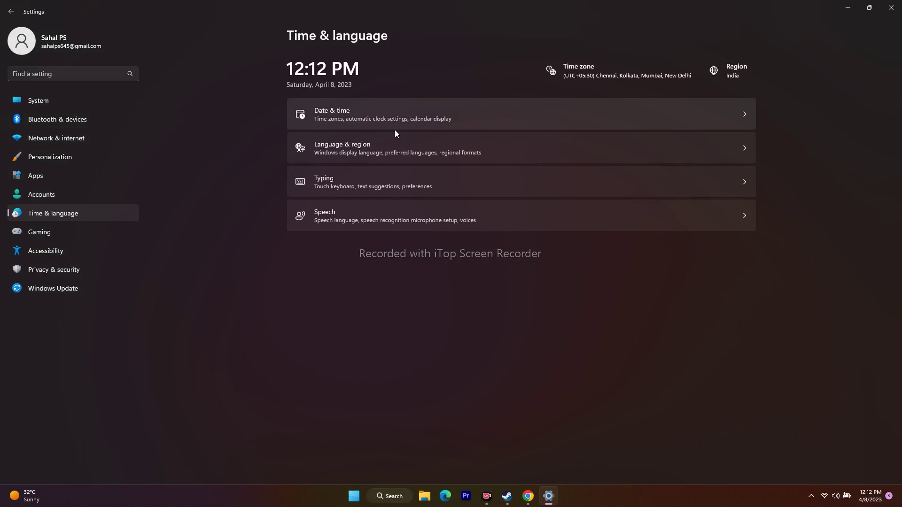
{"action": "left_click", "coordinate": [329, 153]}
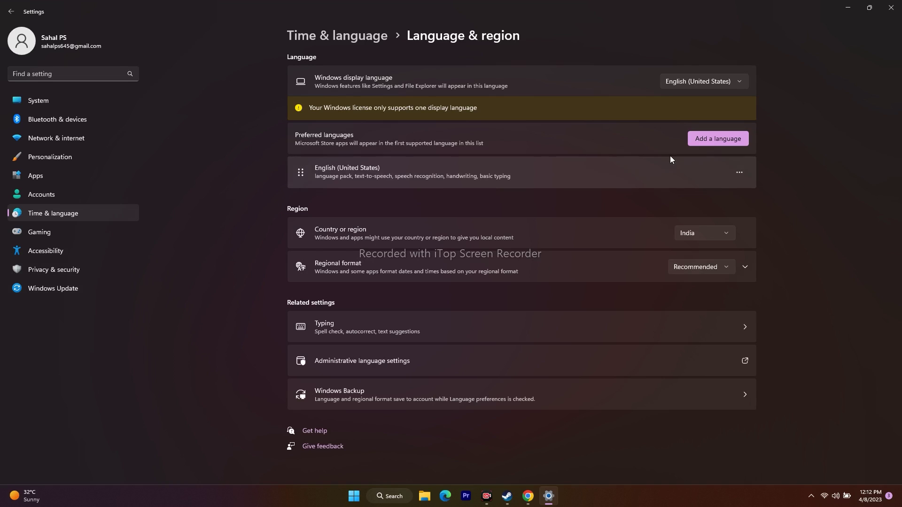
{"action": "left_click", "coordinate": [721, 137]}
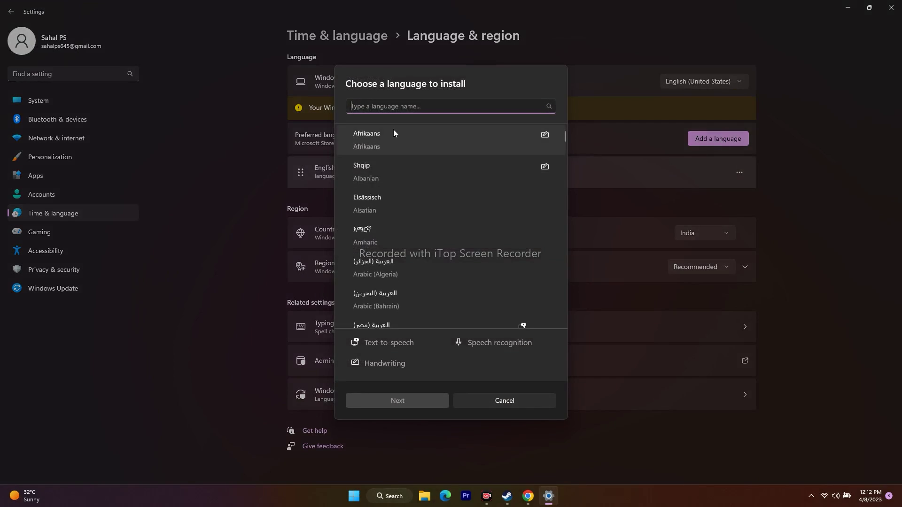
{"action": "left_click", "coordinate": [512, 400]}
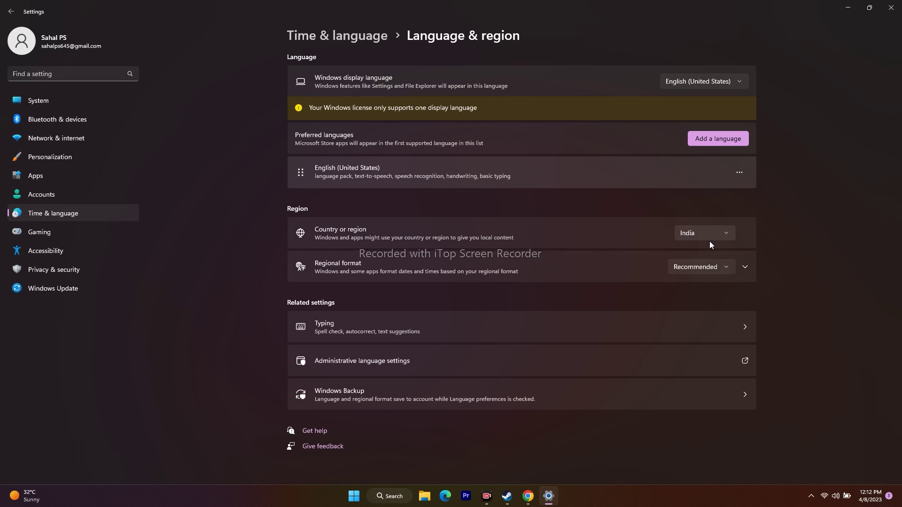
{"action": "left_click", "coordinate": [11, 11]}
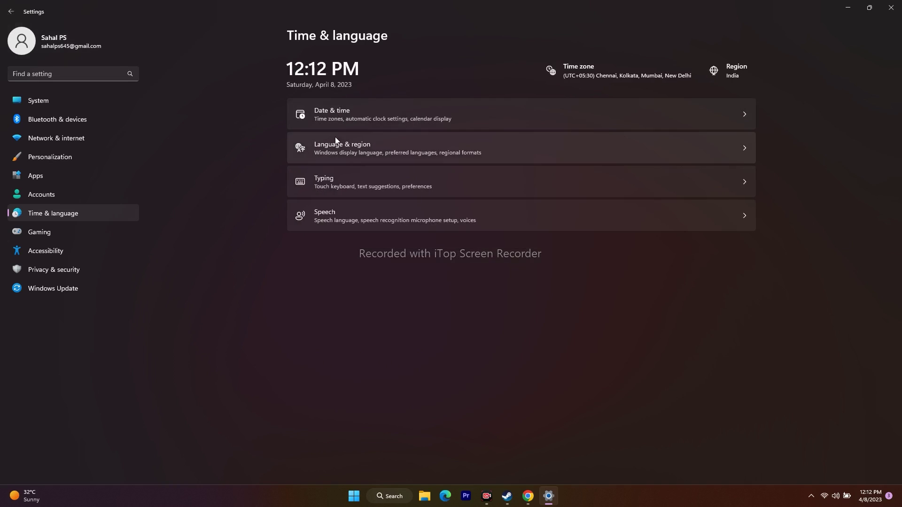
{"action": "left_click", "coordinate": [347, 119]}
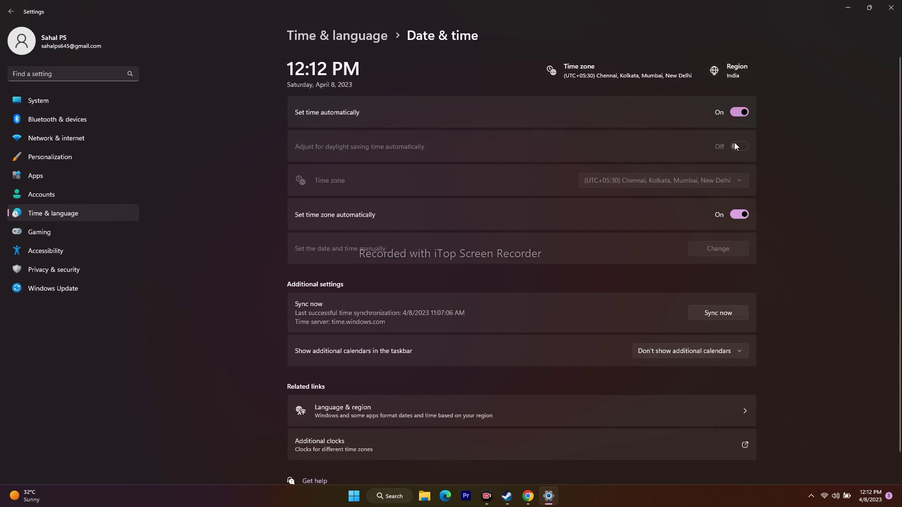
{"action": "left_click", "coordinate": [892, 9]}
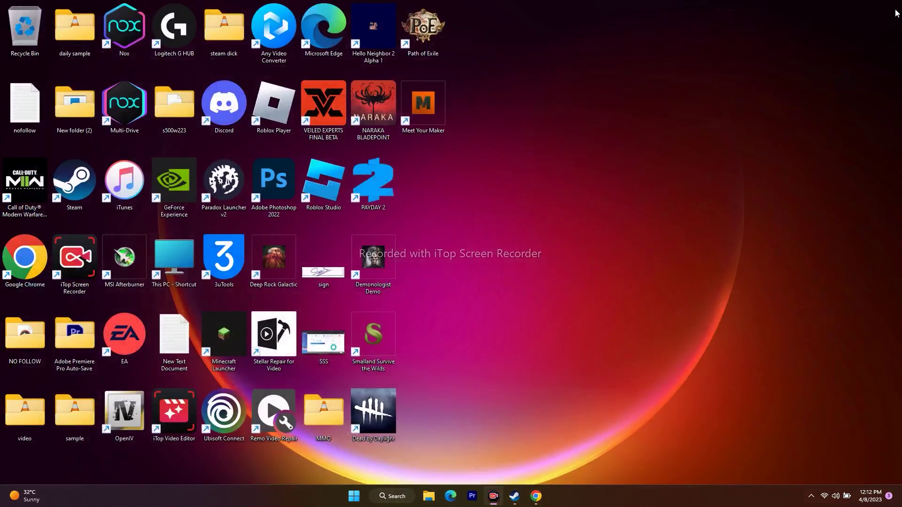
- Restore Steam from the taskbar to Path of Exile's library page
{"action": "left_click", "coordinate": [517, 496]}
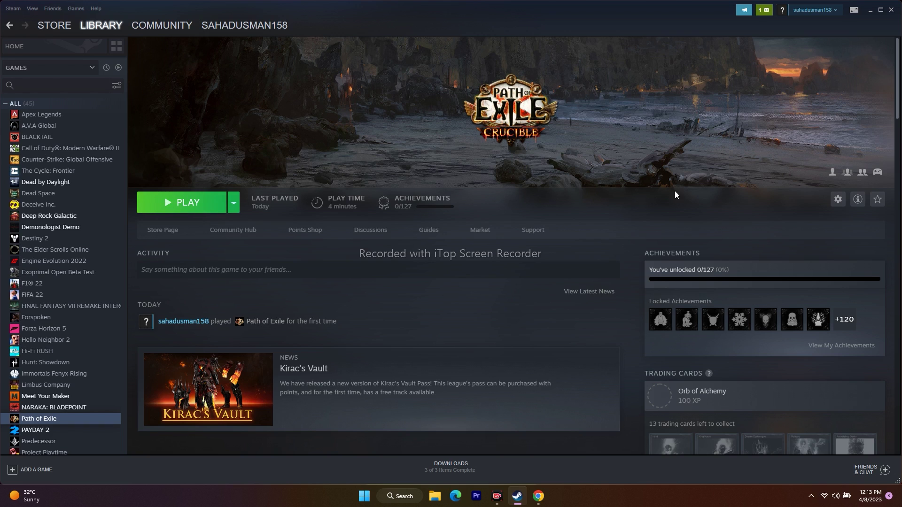
- Minimize Steam, view the Documents folder in File Explorer, and close it
{"action": "left_click", "coordinate": [870, 10]}
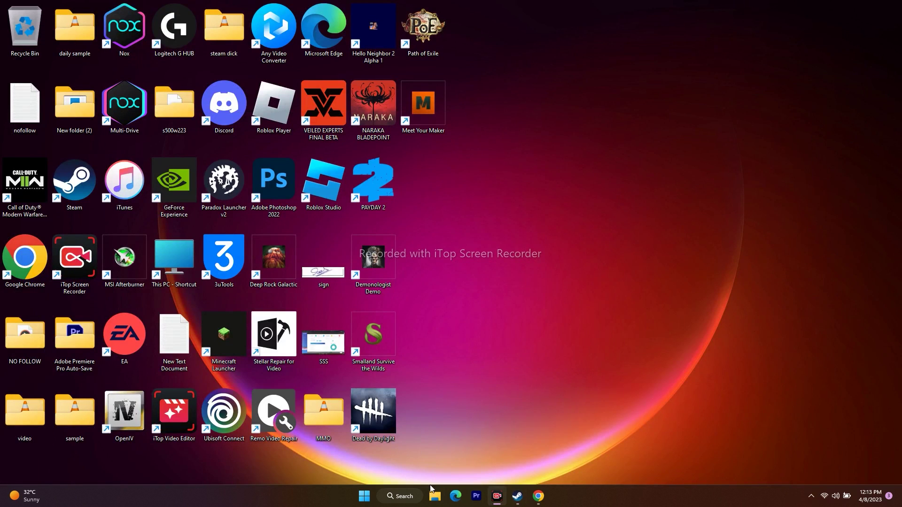
{"action": "left_click", "coordinate": [433, 501]}
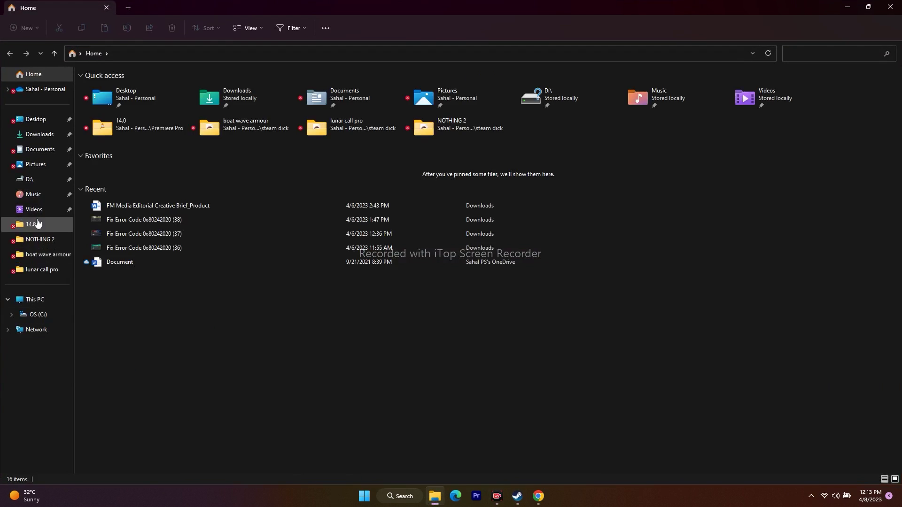
{"action": "left_click", "coordinate": [40, 149]}
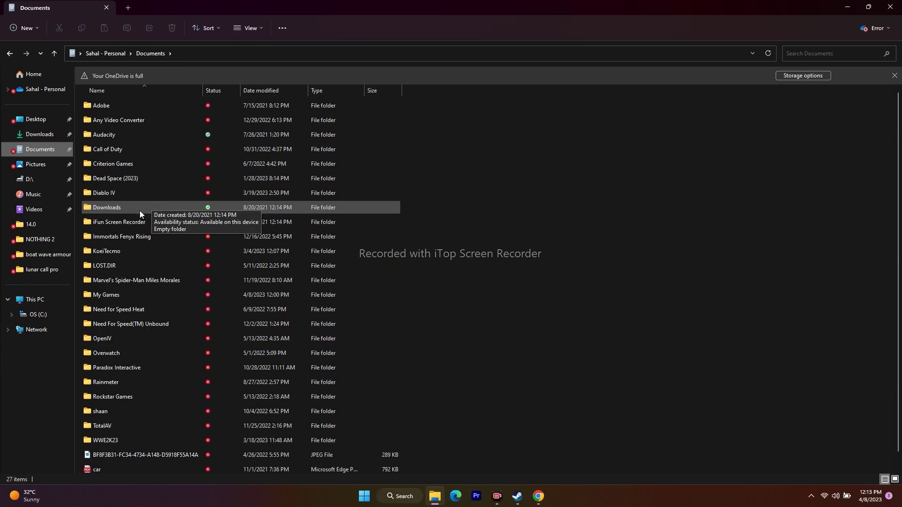
{"action": "left_click", "coordinate": [890, 7]}
- Bring Steam and Chrome up from the taskbar and minimize both to show the desktop
{"action": "left_click", "coordinate": [517, 496]}
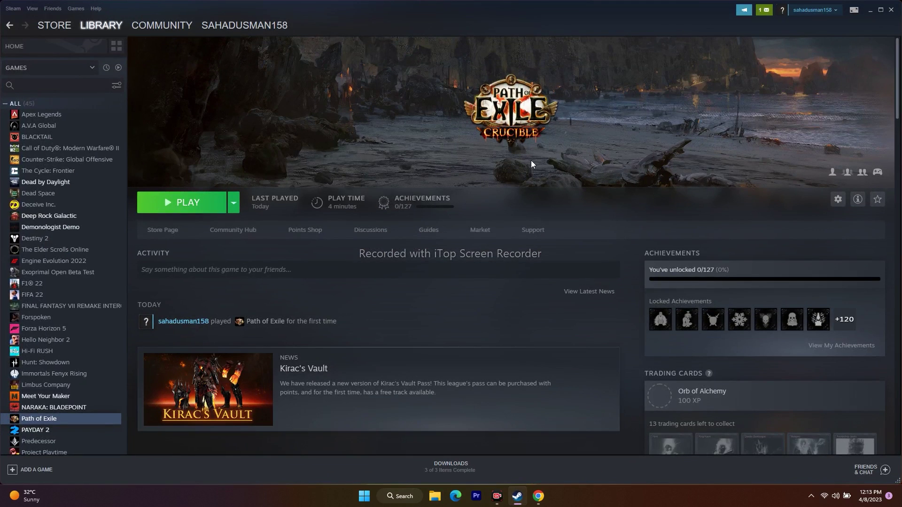
{"action": "left_click", "coordinate": [870, 10]}
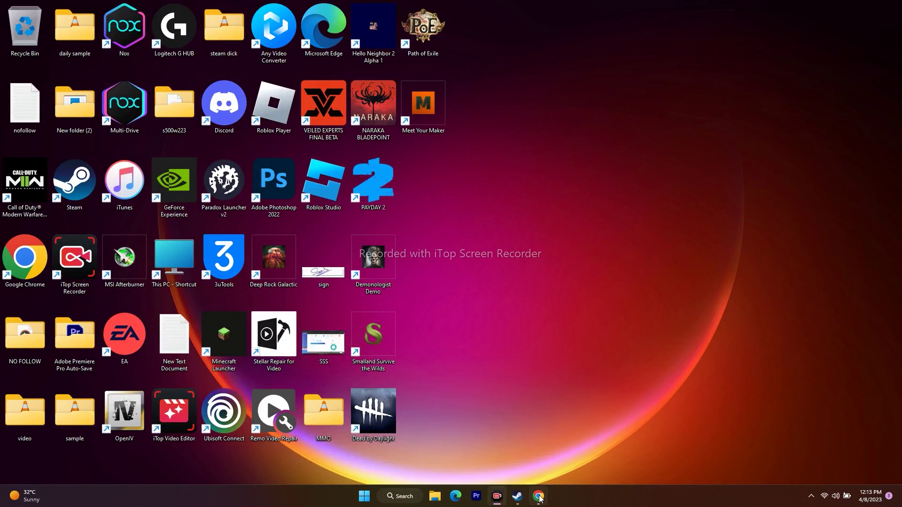
{"action": "left_click", "coordinate": [538, 496]}
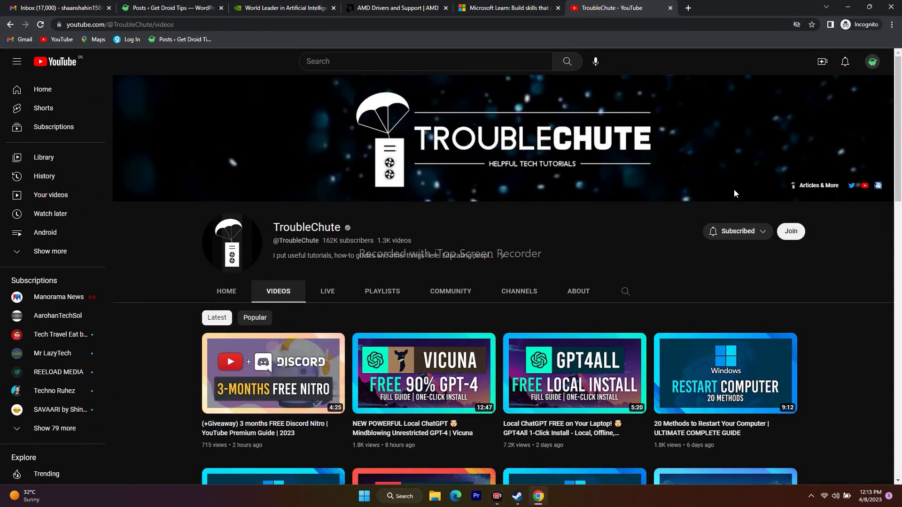
{"action": "left_click", "coordinate": [852, 7]}
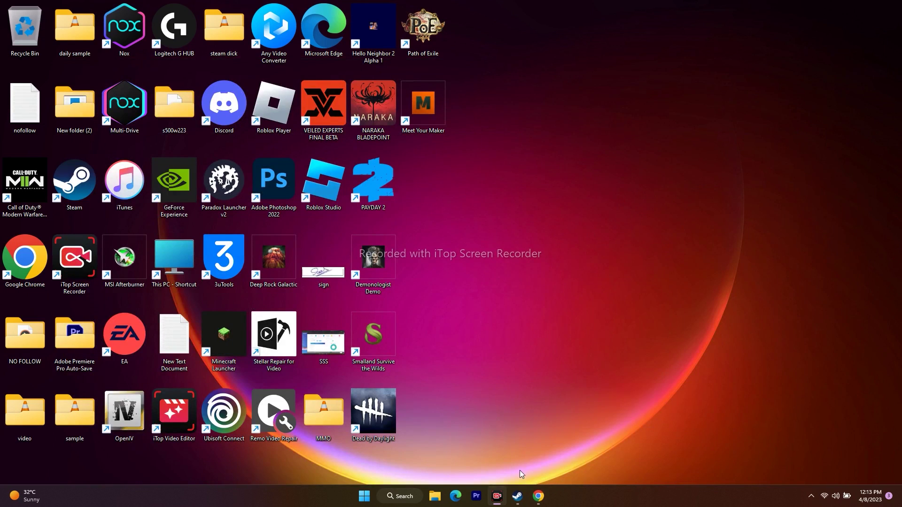
- Open Windows Defender Firewall's allowed apps list in Control Panel and scroll down to Path of Exile
{"action": "left_click", "coordinate": [390, 501]}
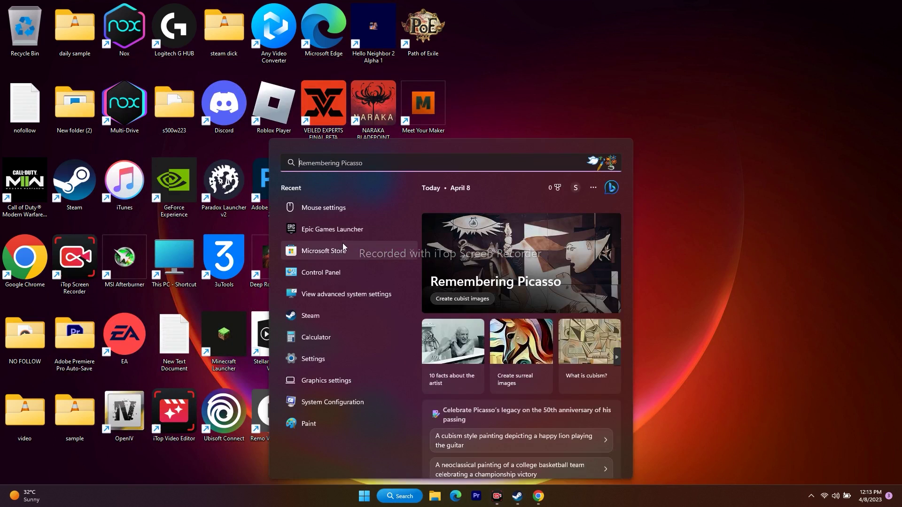
{"action": "left_click", "coordinate": [340, 274]}
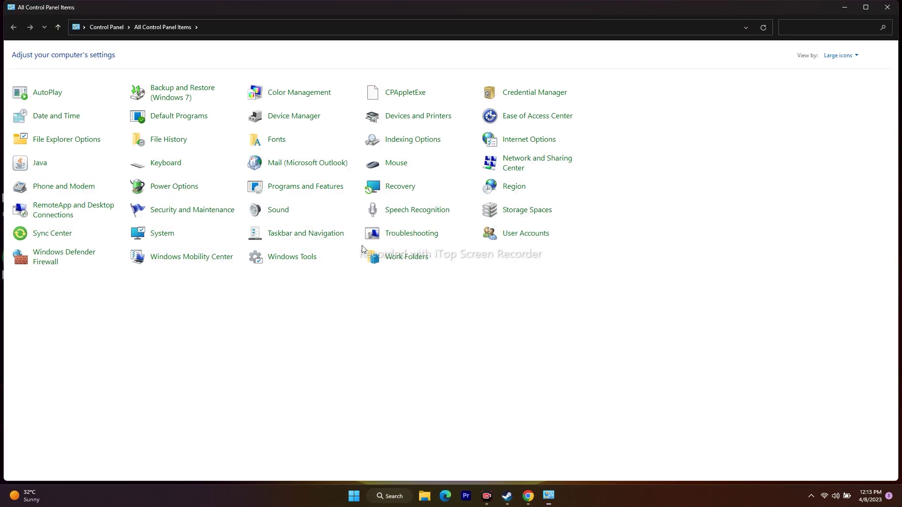
{"action": "left_click", "coordinate": [65, 256]}
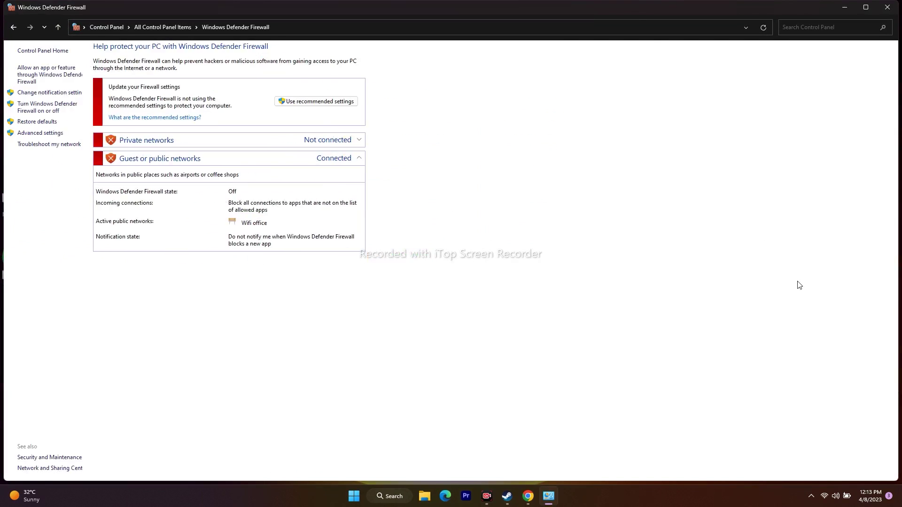
{"action": "left_click", "coordinate": [28, 77]}
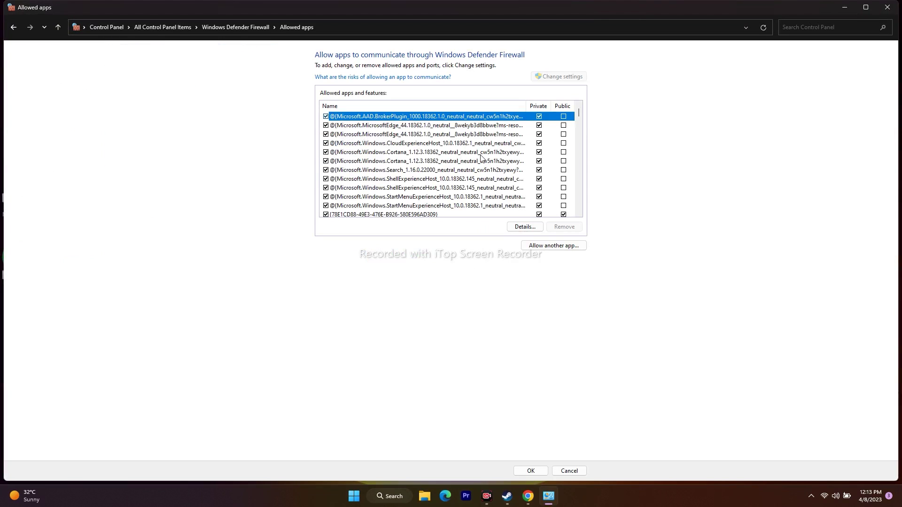
{"action": "scroll", "coordinate": [453, 148], "scroll_direction": "down", "scroll_amount": 15}
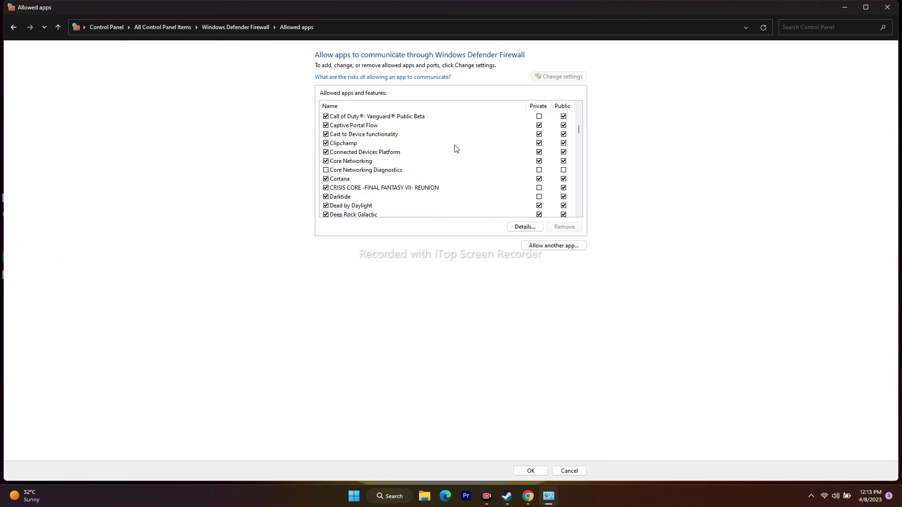
{"action": "scroll", "coordinate": [455, 148], "scroll_direction": "down", "scroll_amount": 18}
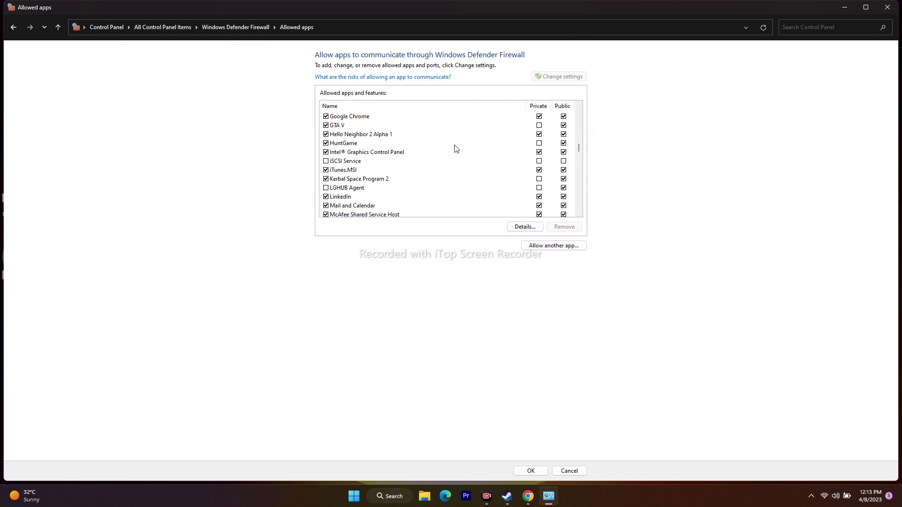
{"action": "scroll", "coordinate": [455, 148], "scroll_direction": "down", "scroll_amount": 15}
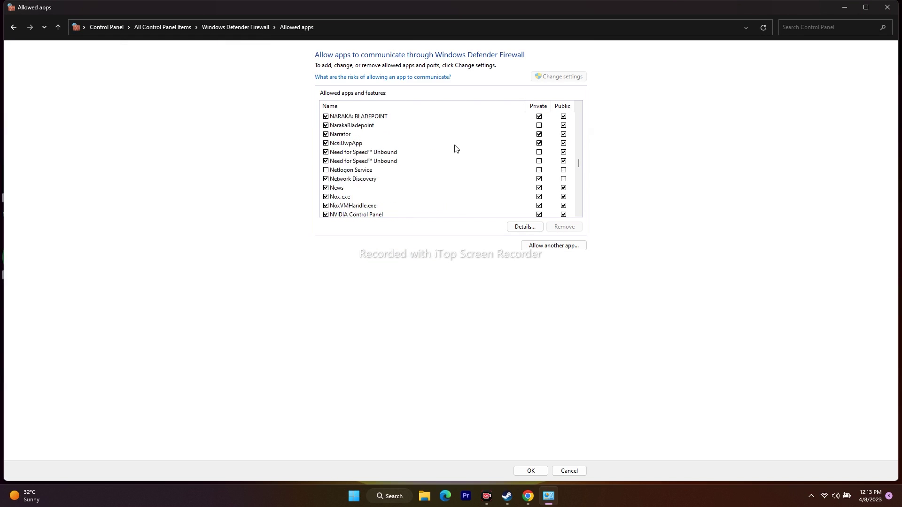
{"action": "scroll", "coordinate": [454, 148], "scroll_direction": "down", "scroll_amount": 2}
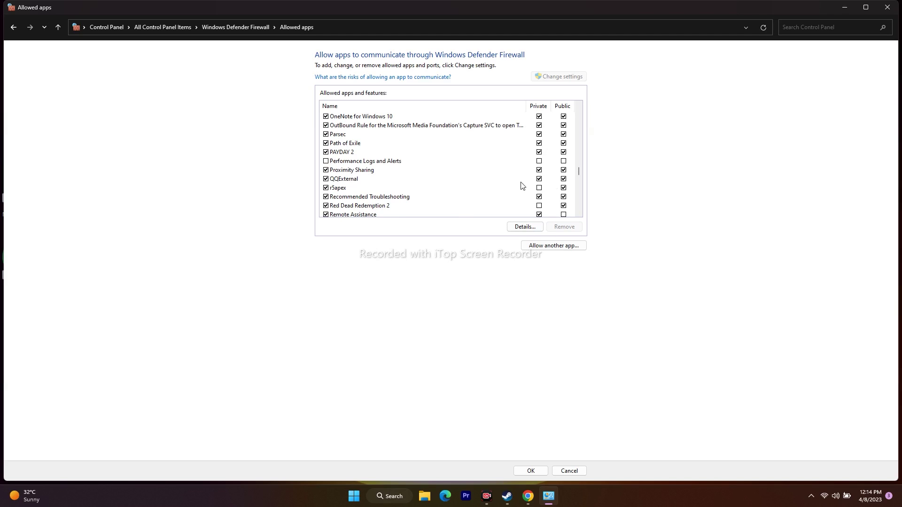
- Start adding another firewall app and browse to C:\Program Files (x86)
{"action": "left_click", "coordinate": [552, 246]}
{"action": "left_click", "coordinate": [525, 295]}
{"action": "left_click", "coordinate": [156, 279]}
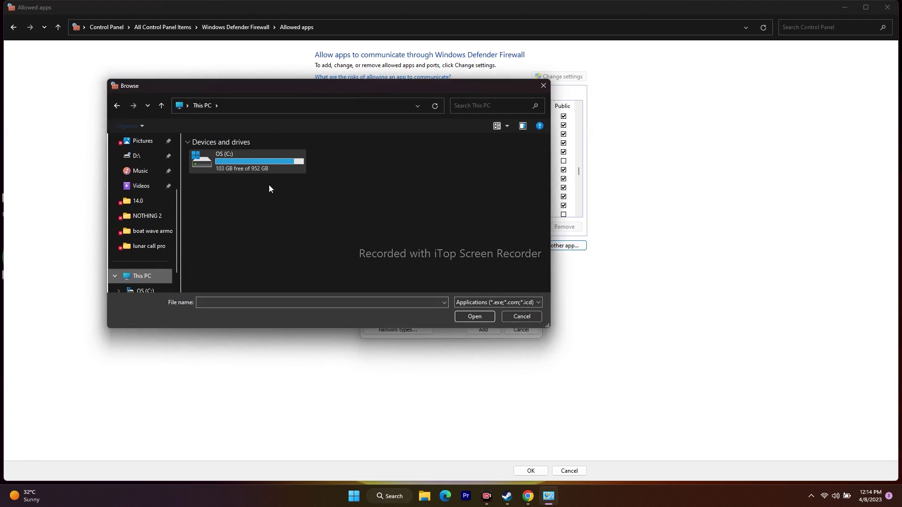
{"action": "double_click", "coordinate": [260, 171]}
{"action": "scroll", "coordinate": [249, 196], "scroll_direction": "down", "scroll_amount": 5}
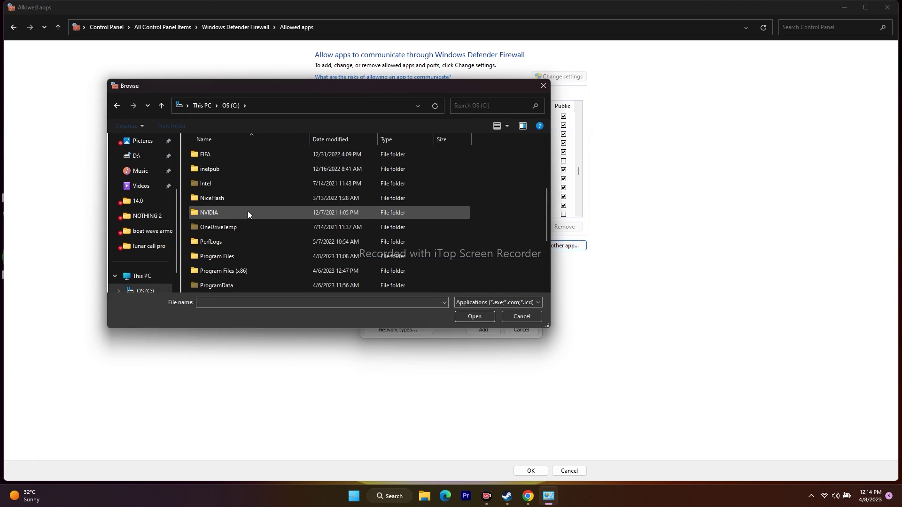
{"action": "double_click", "coordinate": [261, 229]}
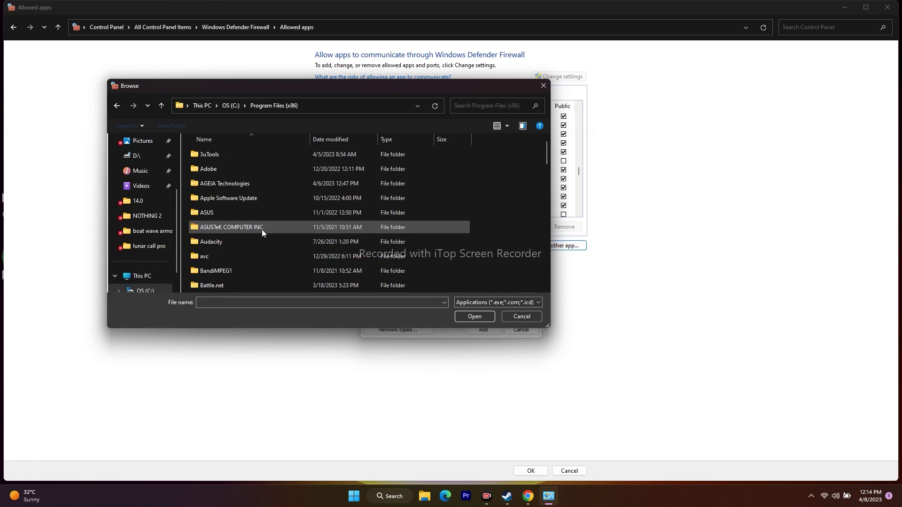
- Navigate into Steam\steamapps\common\Path of Exile in the file browser
{"action": "scroll", "coordinate": [253, 193], "scroll_direction": "down", "scroll_amount": 15}
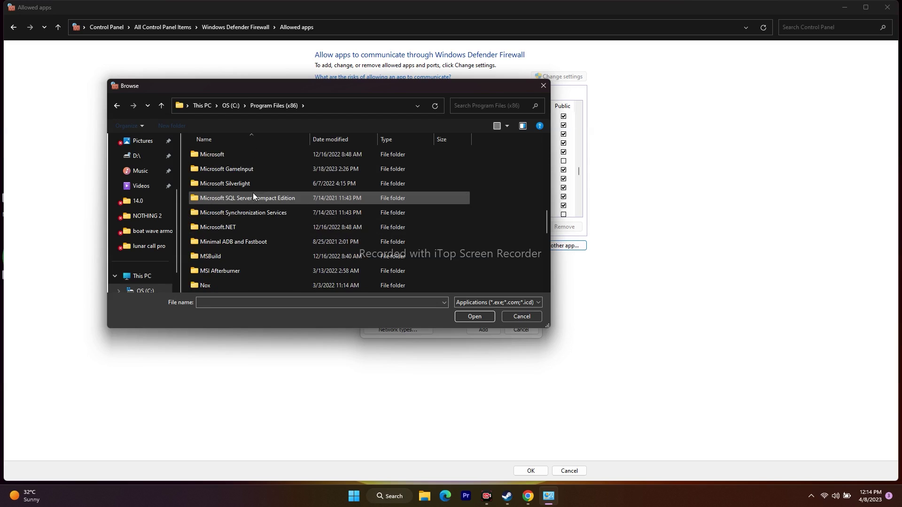
{"action": "double_click", "coordinate": [224, 156]}
{"action": "scroll", "coordinate": [239, 204], "scroll_direction": "down", "scroll_amount": 4}
{"action": "double_click", "coordinate": [236, 229]}
{"action": "double_click", "coordinate": [242, 155]}
{"action": "scroll", "coordinate": [227, 230], "scroll_direction": "down", "scroll_amount": 10}
{"action": "scroll", "coordinate": [246, 213], "scroll_direction": "up", "scroll_amount": 1}
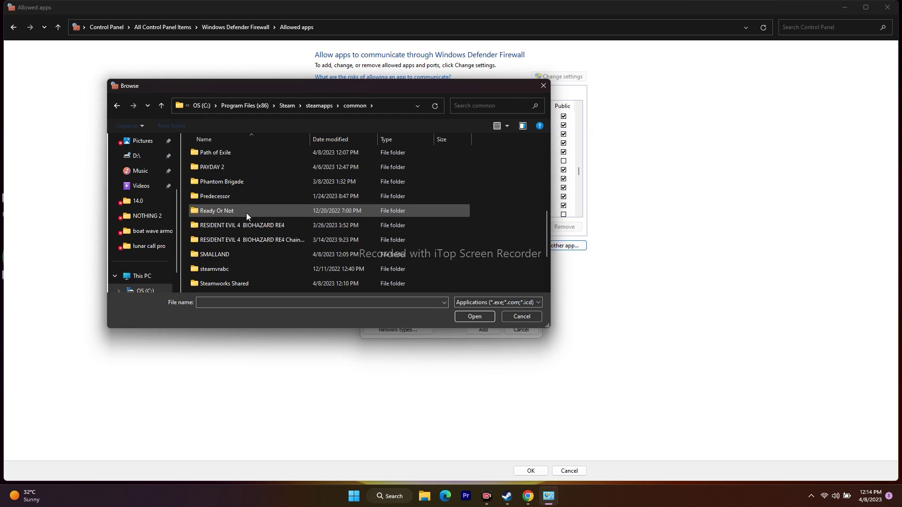
{"action": "double_click", "coordinate": [235, 158]}
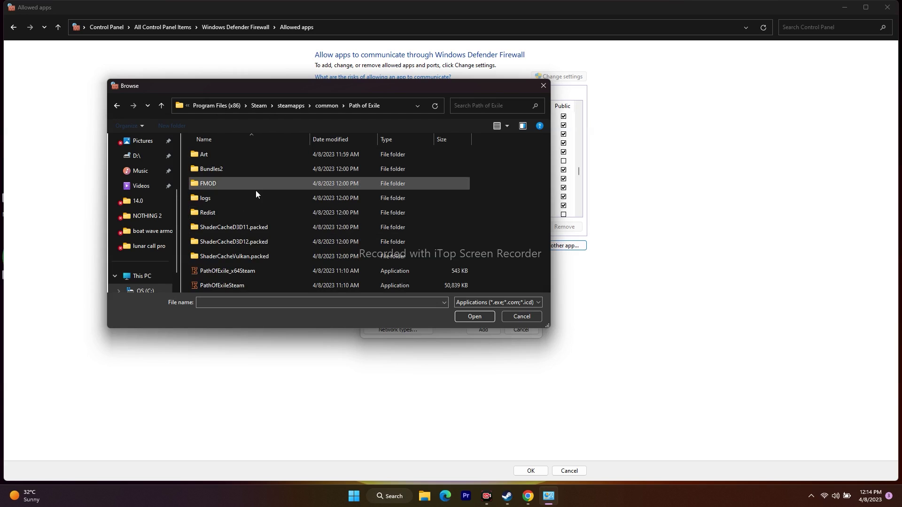
- Add PathOfExileSteam, dismiss the already-in-the-list error, and cancel the Add an app dialog
{"action": "left_click", "coordinate": [244, 283]}
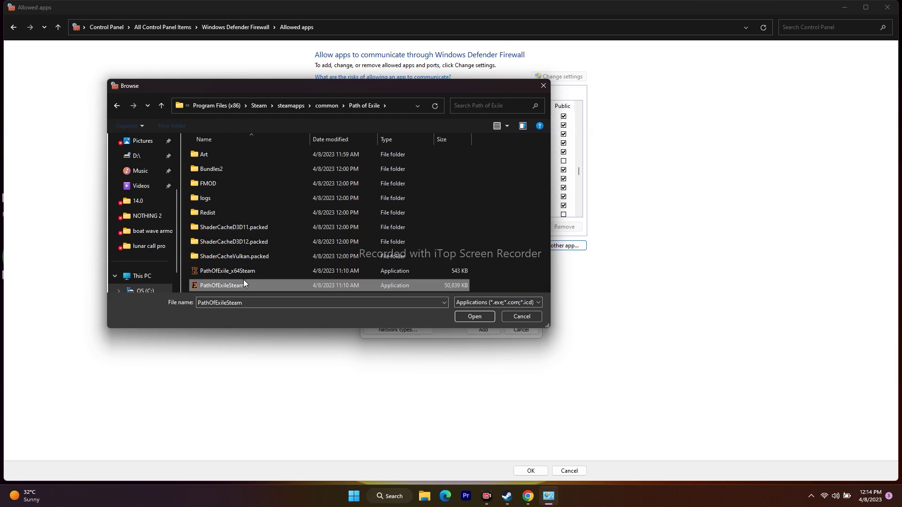
{"action": "left_click", "coordinate": [472, 316]}
{"action": "left_click", "coordinate": [483, 329]}
{"action": "left_click", "coordinate": [515, 281]}
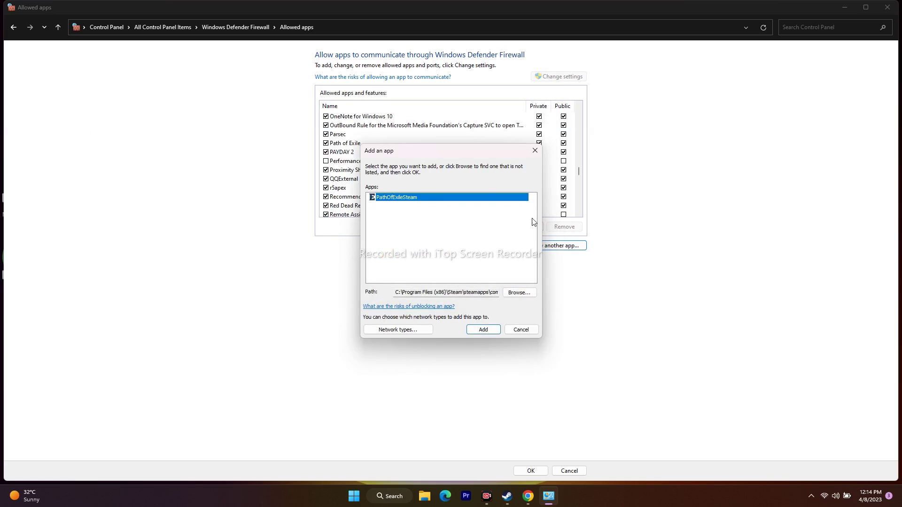
{"action": "left_click", "coordinate": [535, 151]}
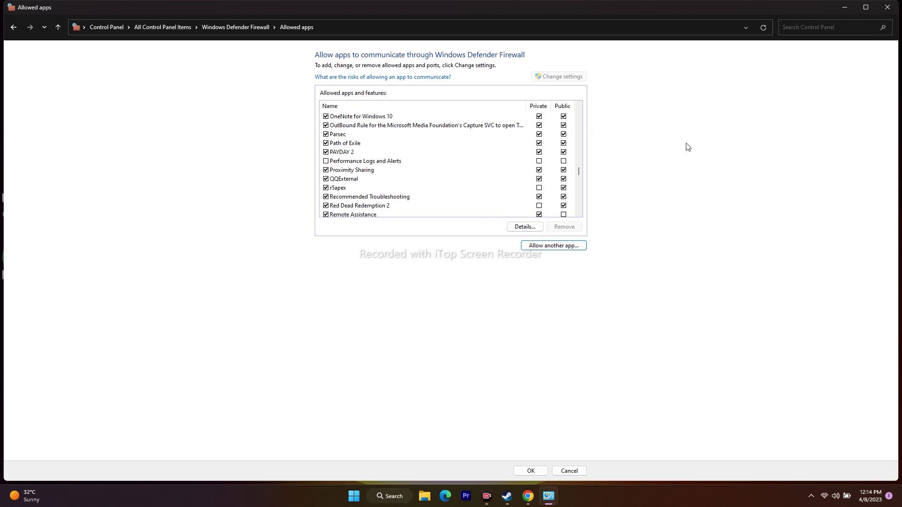
- Close the firewall window, bring Steam up then minimize it, and open Windows Search
{"action": "left_click", "coordinate": [887, 7]}
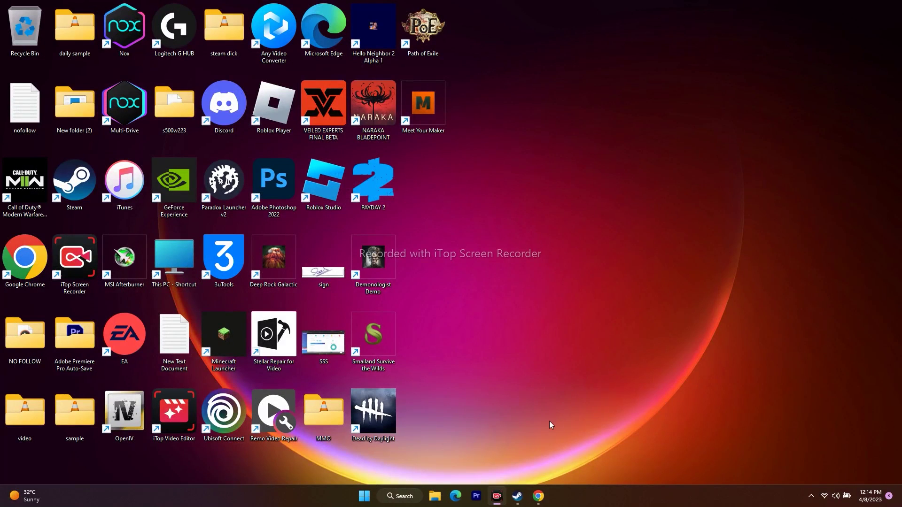
{"action": "left_click", "coordinate": [517, 496]}
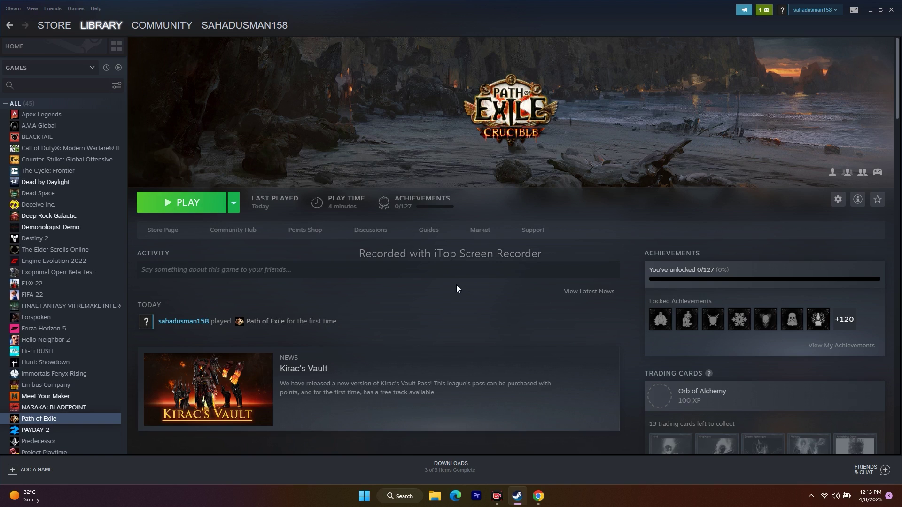
{"action": "left_click", "coordinate": [869, 12]}
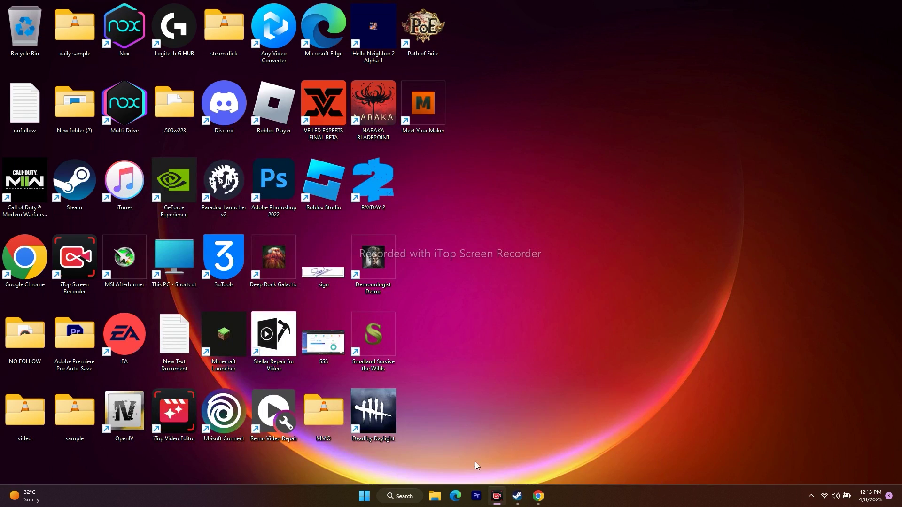
{"action": "left_click", "coordinate": [407, 501]}
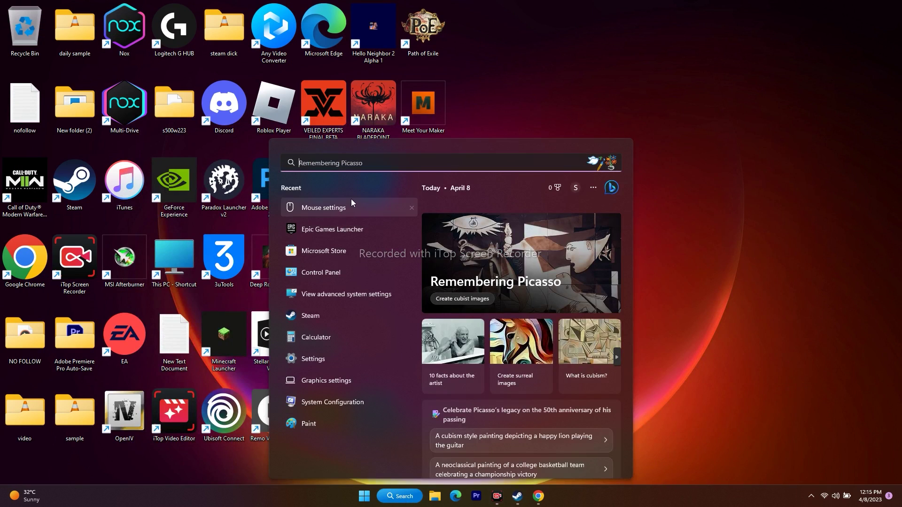
- In System Configuration's Services tab, tick Hide all Microsoft services and confirm with OK
{"action": "left_click", "coordinate": [339, 401]}
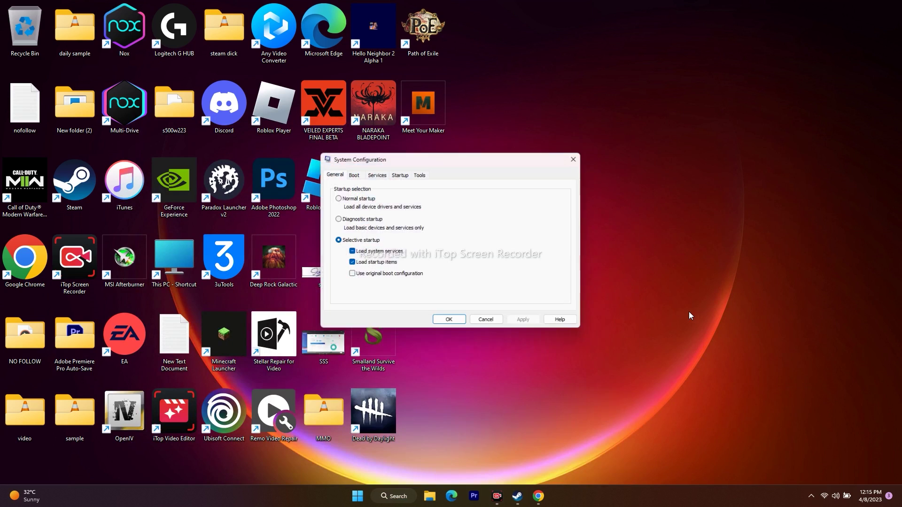
{"action": "left_click", "coordinate": [381, 178]}
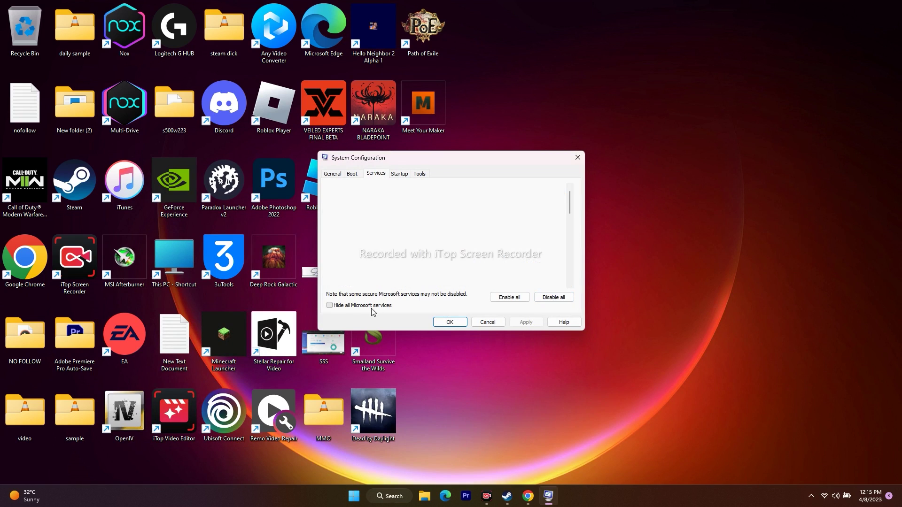
{"action": "left_click", "coordinate": [346, 306]}
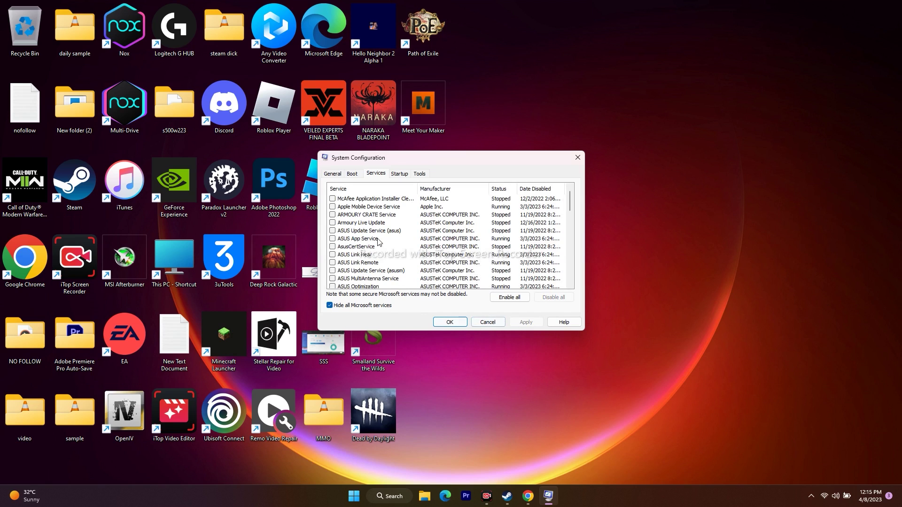
{"action": "left_click", "coordinate": [450, 324]}
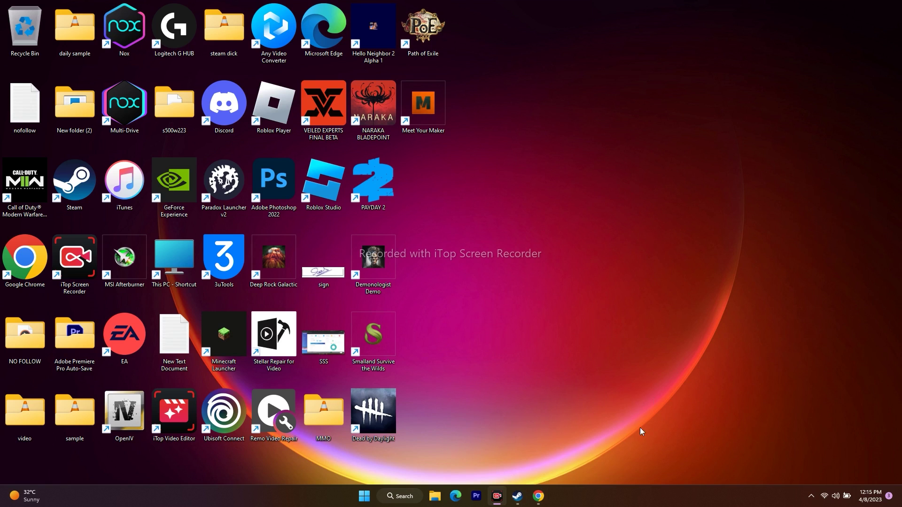
- Restore Steam and open Properties for Path of Exile from its library context menu
{"action": "left_click", "coordinate": [517, 444]}
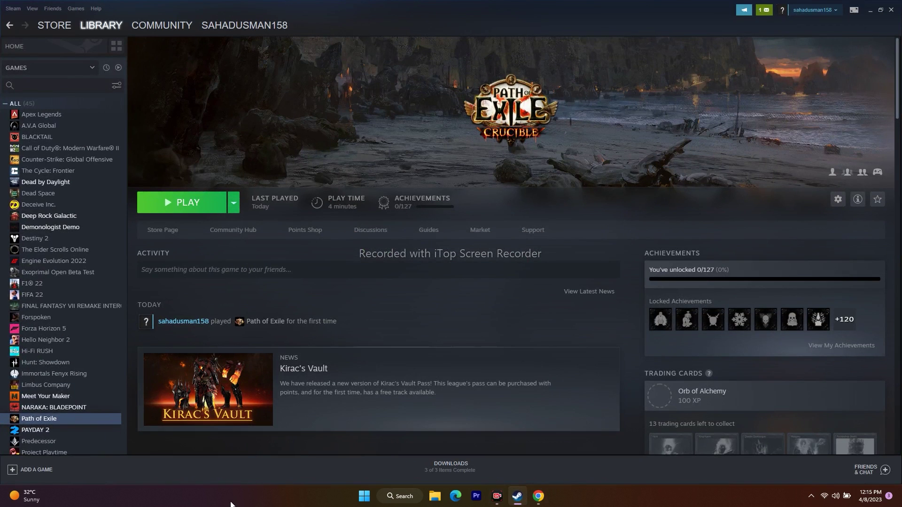
{"action": "right_click", "coordinate": [60, 421]}
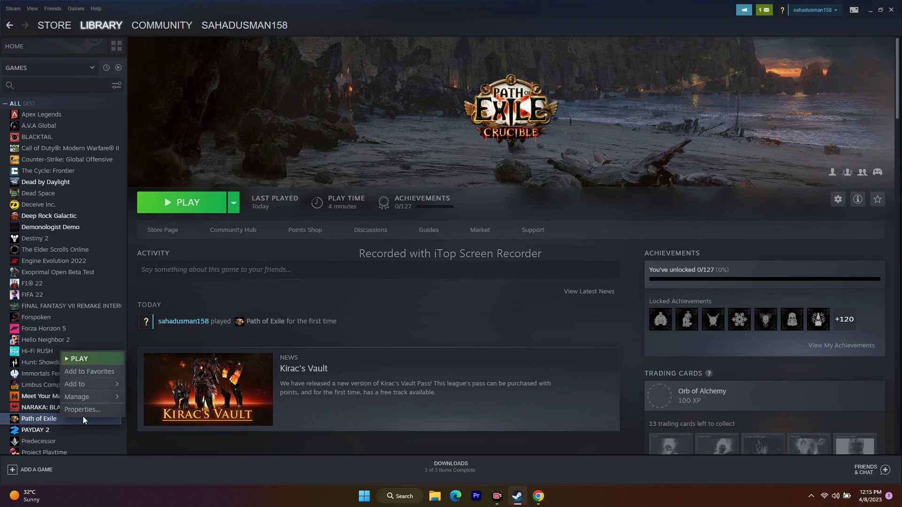
{"action": "left_click", "coordinate": [82, 410]}
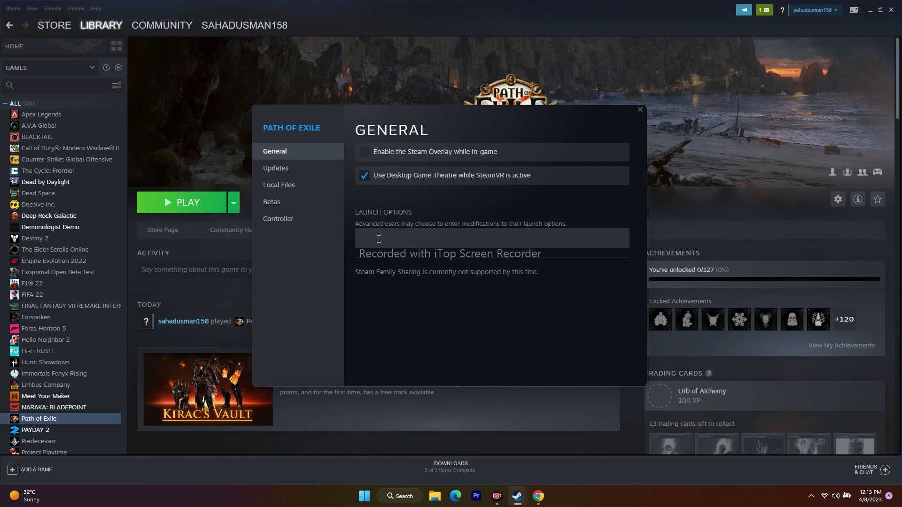
- Enter -dx12 as Path of Exile's launch option, then delete it and close Properties
{"action": "left_click", "coordinate": [399, 239]}
{"action": "type", "text": "-dx11"}
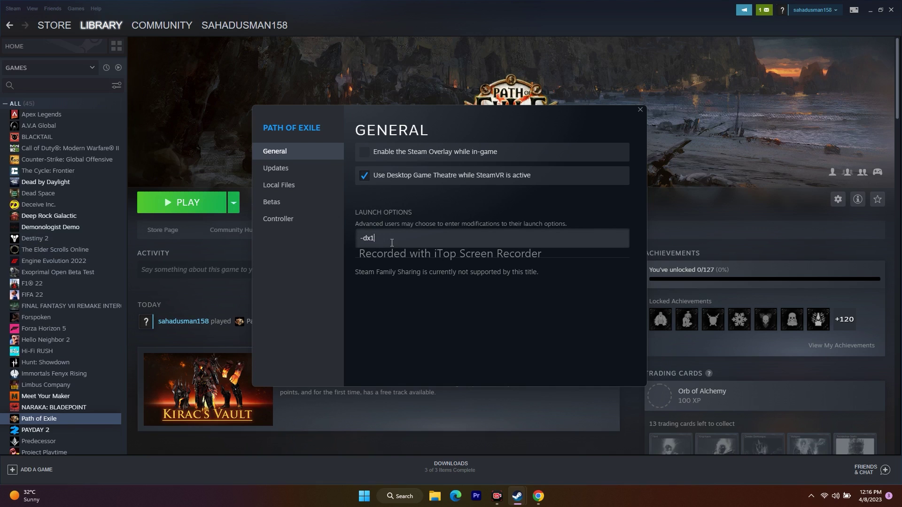
{"action": "type", "text": "2"}
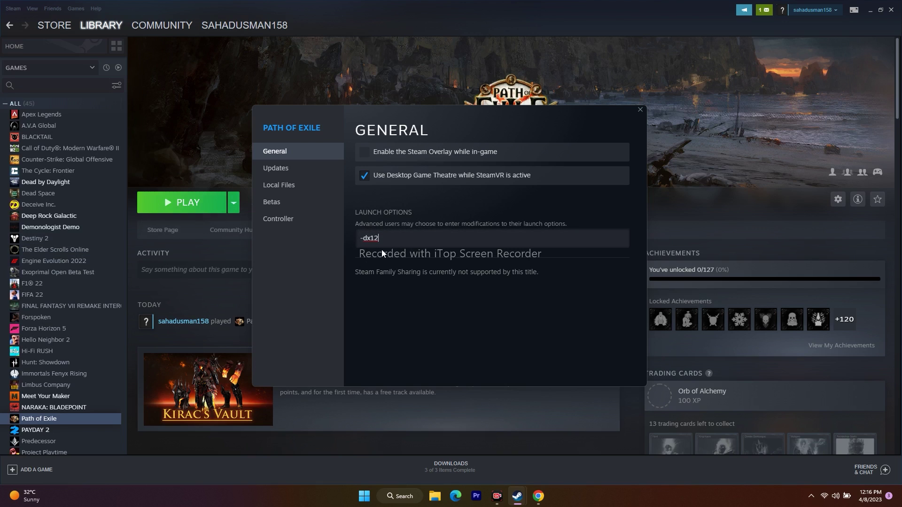
{"action": "left_click_drag", "start_coordinate": [361, 239], "coordinate": [395, 238]}
{"action": "key", "text": "BackSpace"}
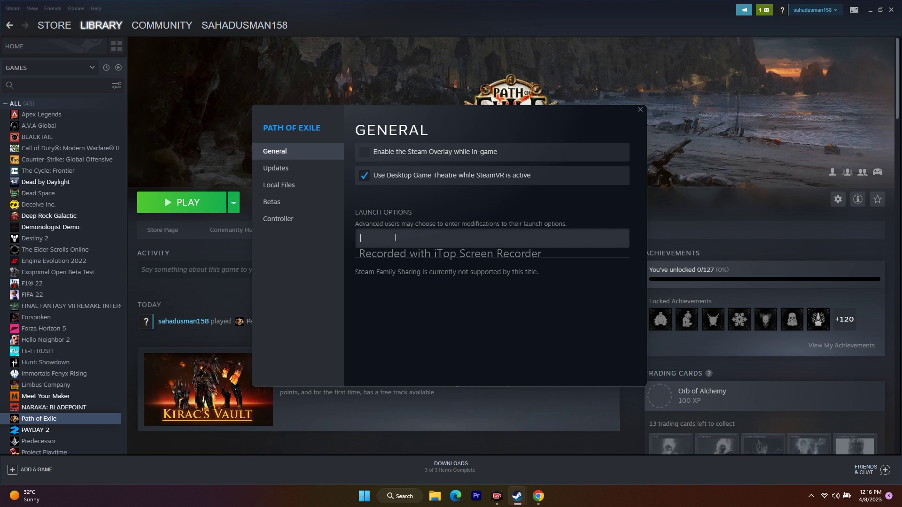
{"action": "left_click", "coordinate": [639, 110]}
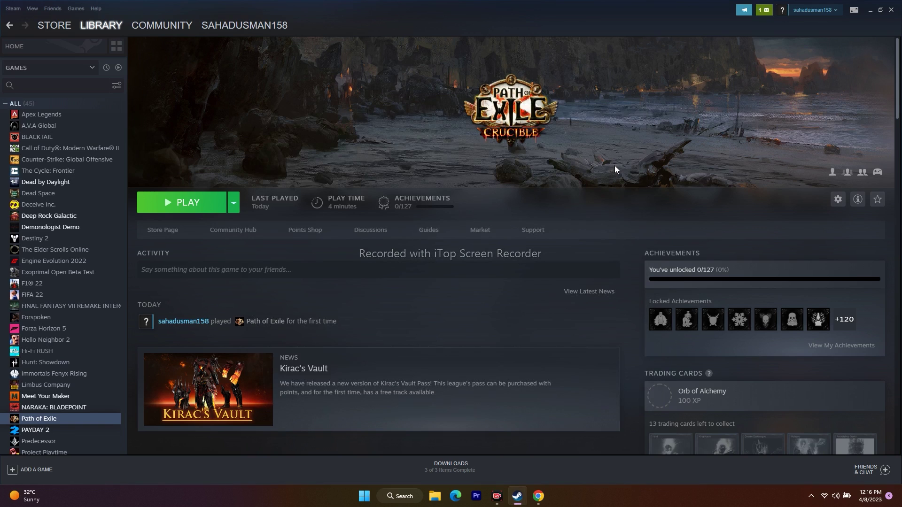
- Minimize Steam and open Task Manager maximized from the taskbar menu
{"action": "left_click", "coordinate": [869, 13]}
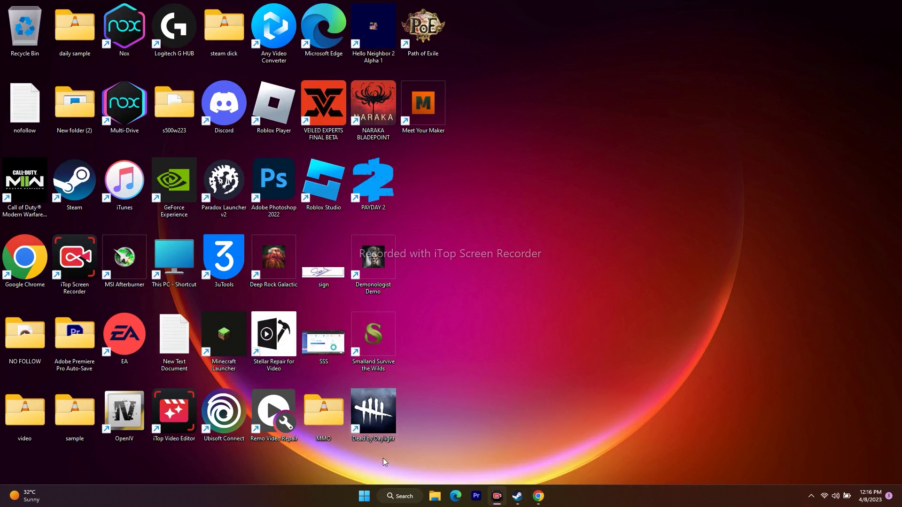
{"action": "right_click", "coordinate": [365, 497]}
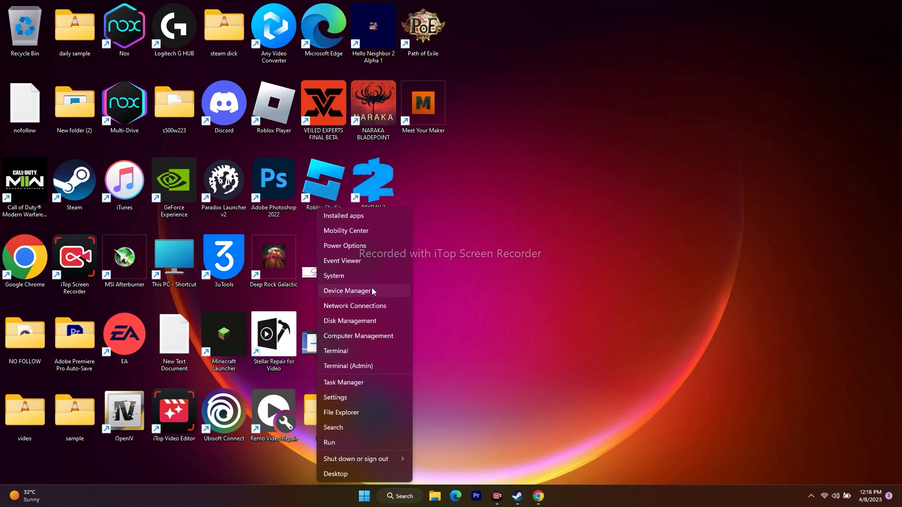
{"action": "left_click", "coordinate": [591, 328]}
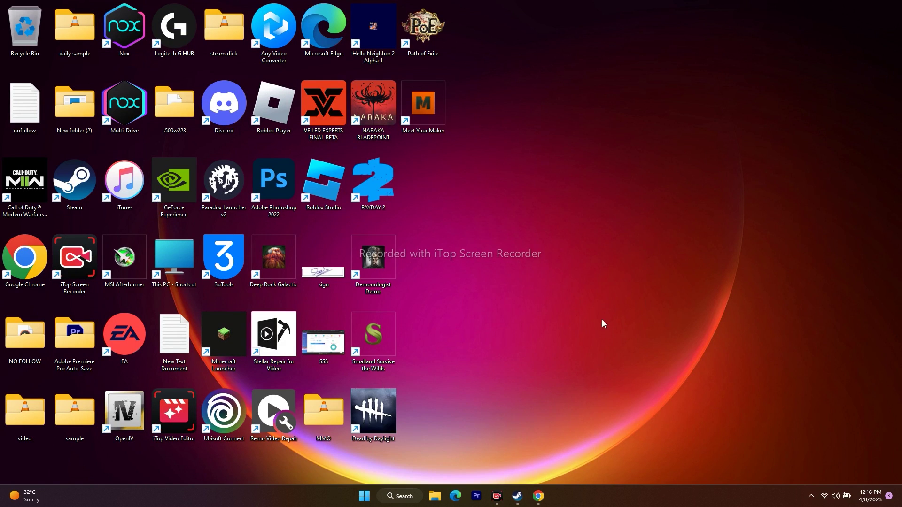
{"action": "left_click", "coordinate": [651, 40]}
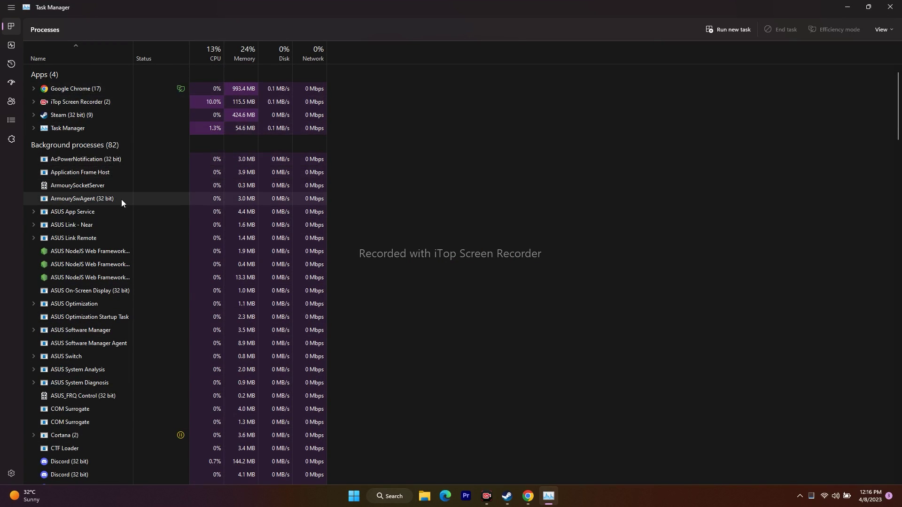
- End the Discord process, then close Task Manager and return to Steam
{"action": "scroll", "coordinate": [461, 249], "scroll_direction": "down", "scroll_amount": 2}
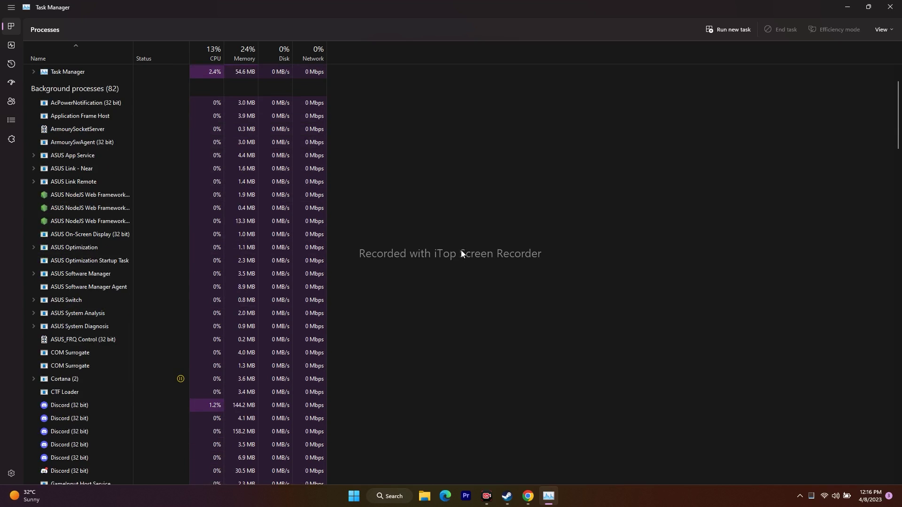
{"action": "scroll", "coordinate": [461, 249], "scroll_direction": "down", "scroll_amount": 2}
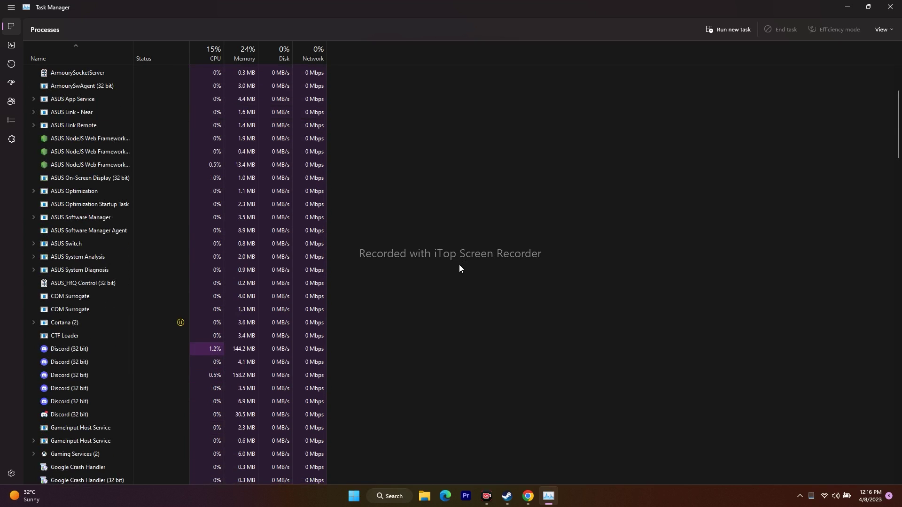
{"action": "right_click", "coordinate": [94, 350]}
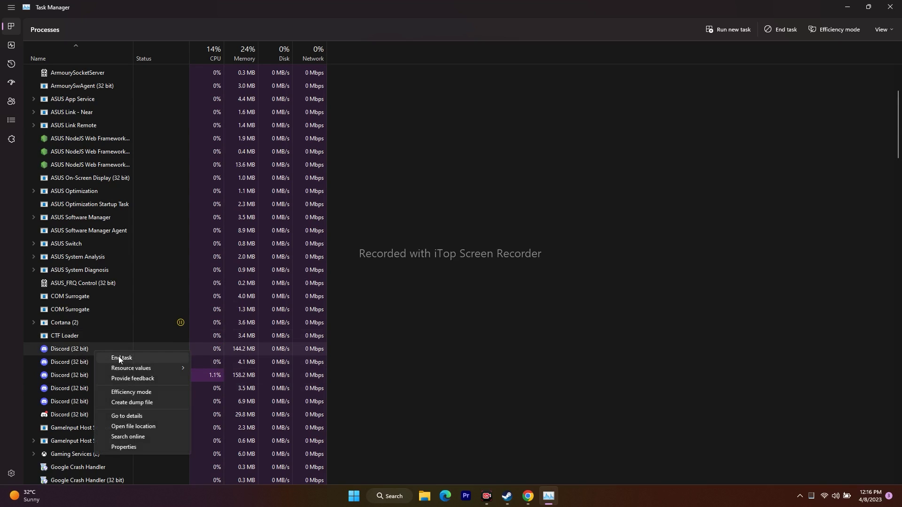
{"action": "left_click", "coordinate": [105, 360]}
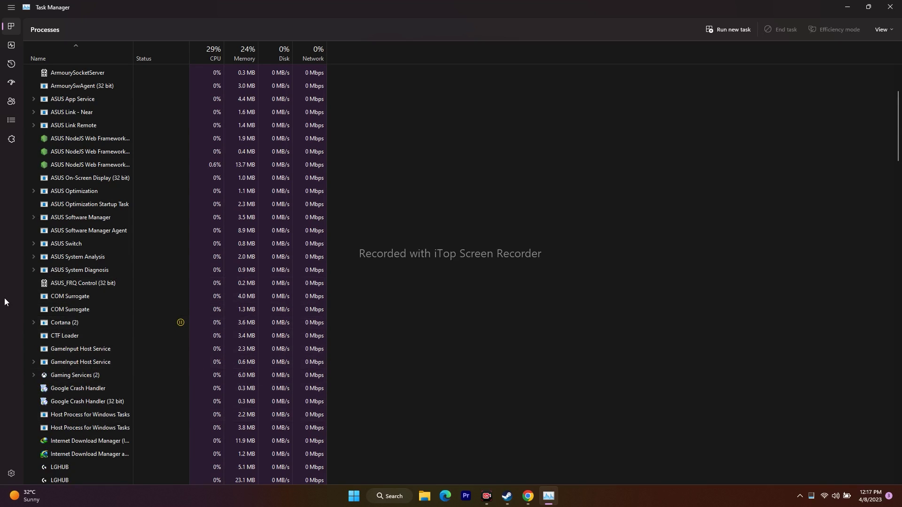
{"action": "scroll", "coordinate": [132, 296], "scroll_direction": "up", "scroll_amount": 3}
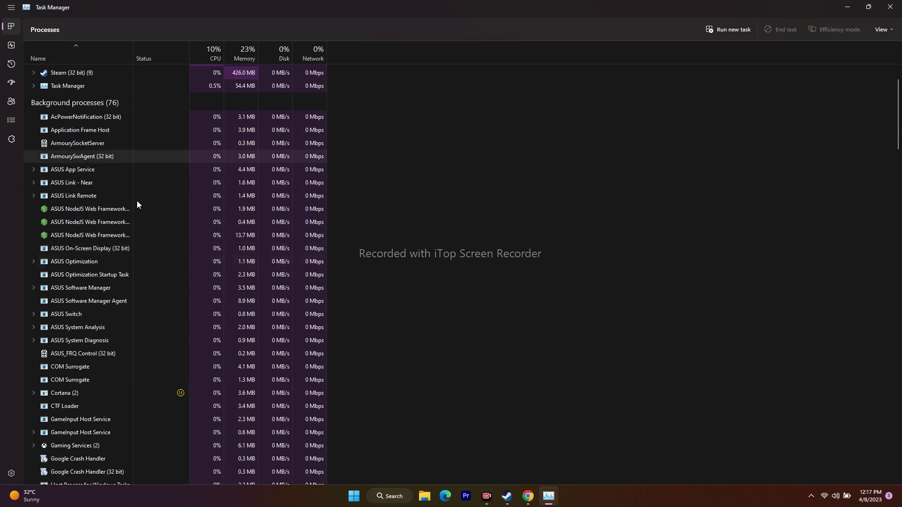
{"action": "left_click", "coordinate": [885, 11]}
{"action": "left_click", "coordinate": [517, 496]}
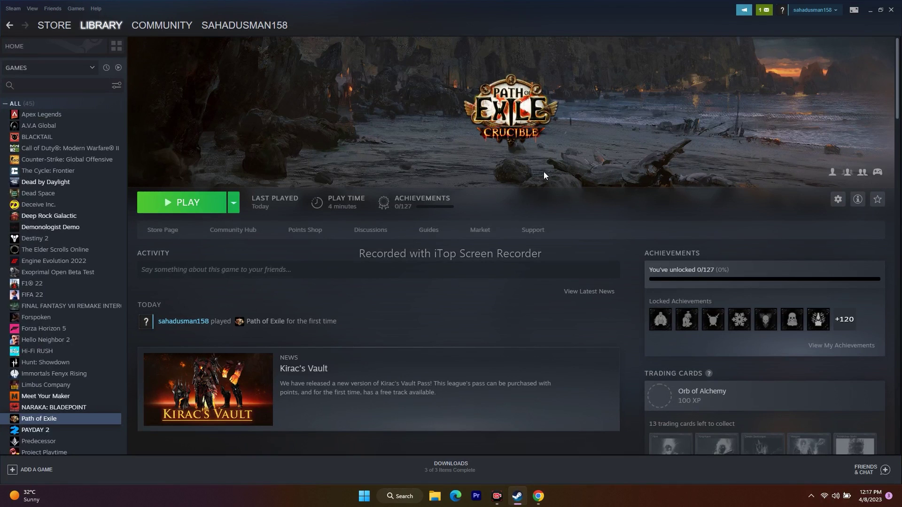
- Minimize Steam, open Graphics settings via Search, and start browsing for a desktop app
{"action": "left_click", "coordinate": [872, 14]}
{"action": "left_click", "coordinate": [402, 494]}
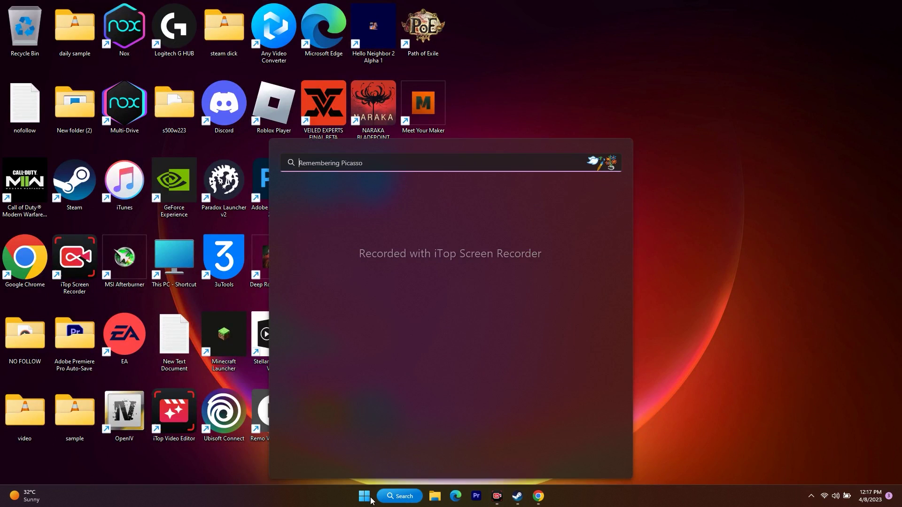
{"action": "left_click", "coordinate": [335, 383]}
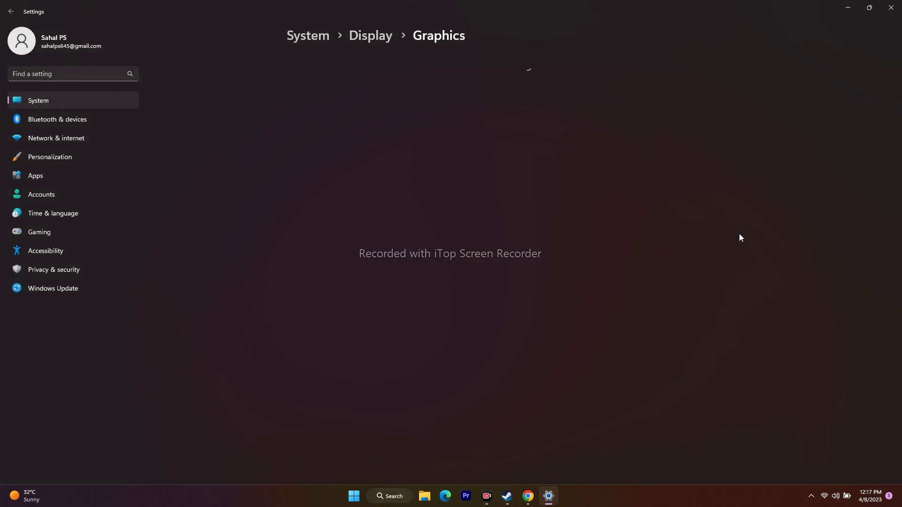
{"action": "scroll", "coordinate": [725, 169], "scroll_direction": "down", "scroll_amount": 8}
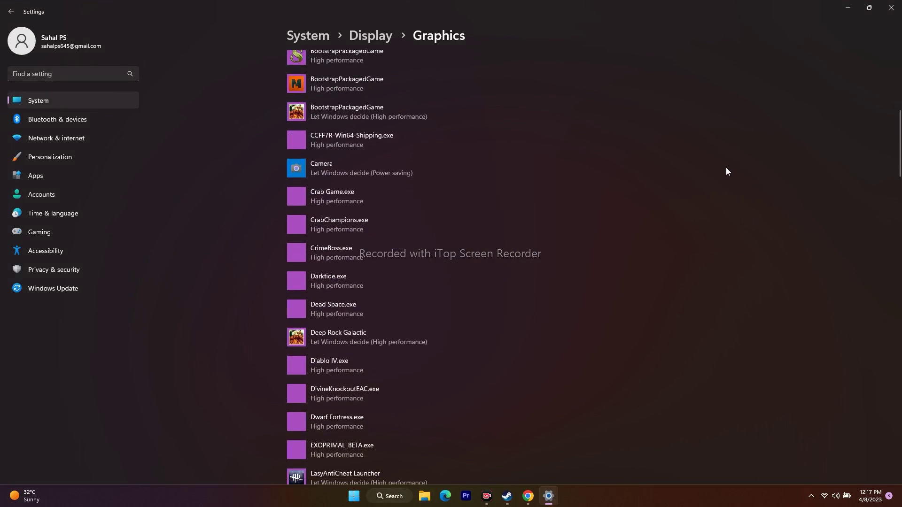
{"action": "scroll", "coordinate": [729, 194], "scroll_direction": "up", "scroll_amount": 5}
{"action": "scroll", "coordinate": [735, 198], "scroll_direction": "up", "scroll_amount": 3}
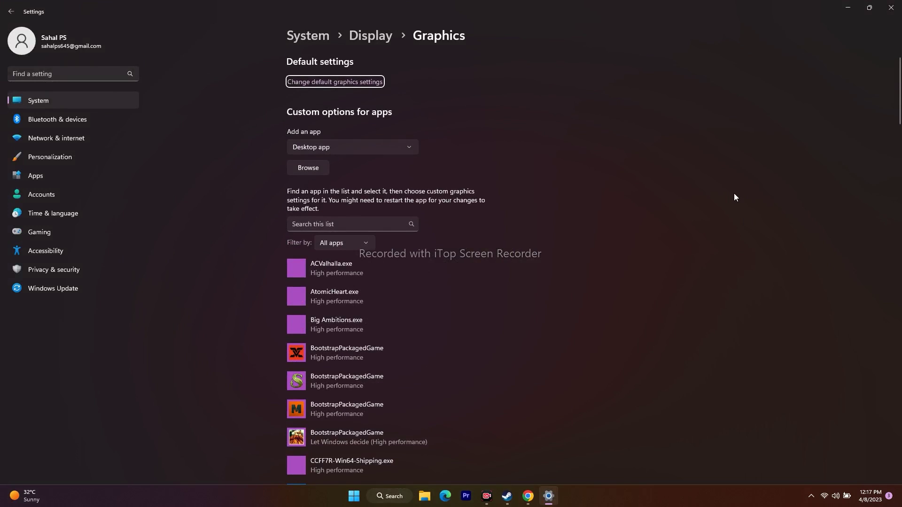
{"action": "left_click", "coordinate": [312, 167]}
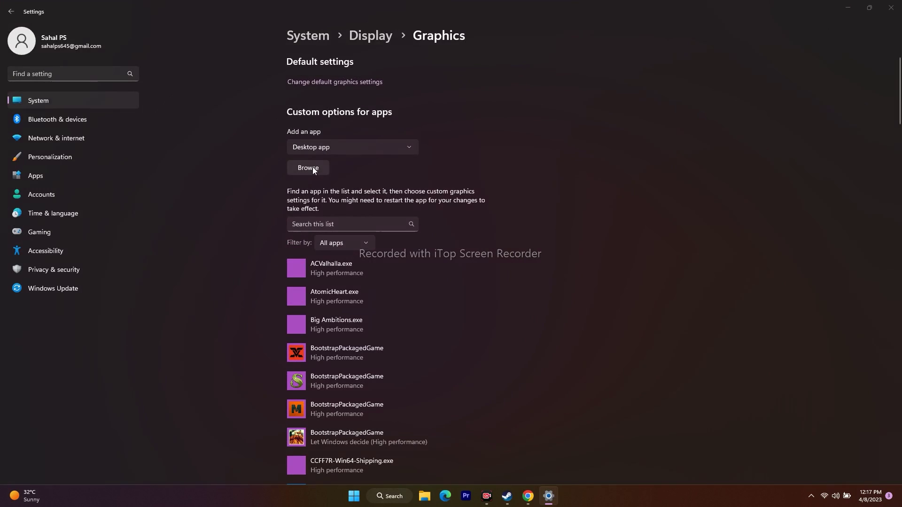
- Navigate the app picker to C:\Program Files (x86)
{"action": "left_click", "coordinate": [53, 200]}
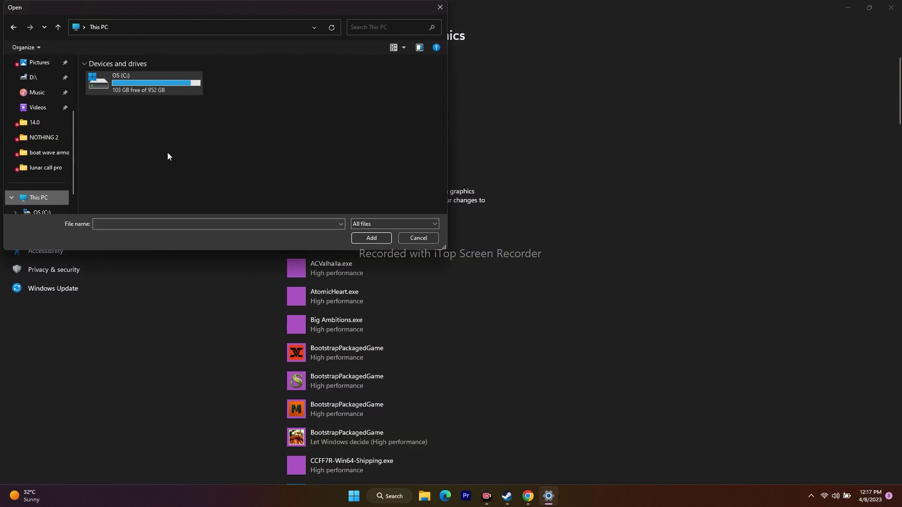
{"action": "double_click", "coordinate": [153, 89]}
{"action": "scroll", "coordinate": [147, 139], "scroll_direction": "down", "scroll_amount": 6}
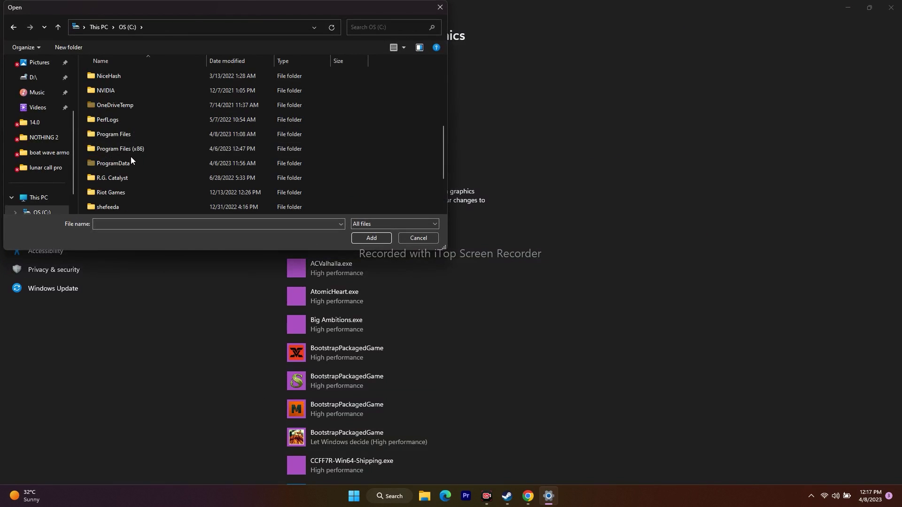
{"action": "double_click", "coordinate": [147, 150]}
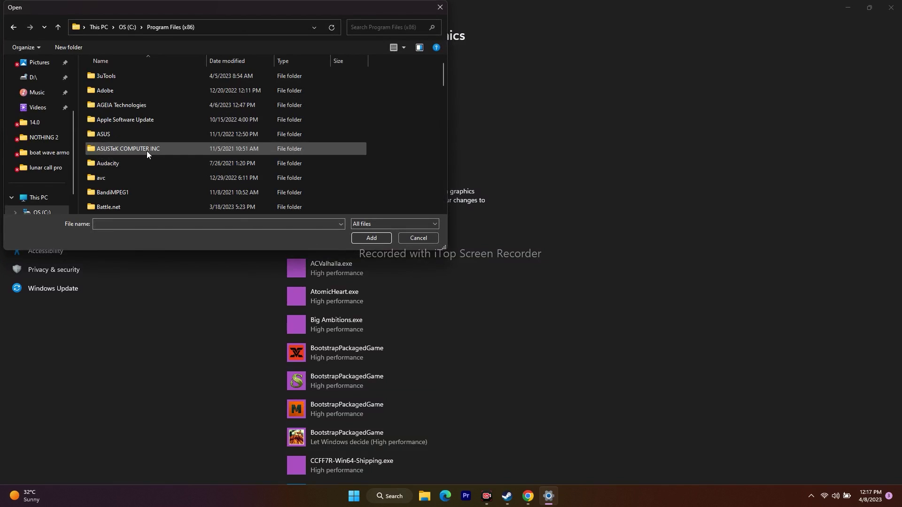
{"action": "scroll", "coordinate": [148, 143], "scroll_direction": "down", "scroll_amount": 3}
{"action": "scroll", "coordinate": [150, 149], "scroll_direction": "down", "scroll_amount": 7}
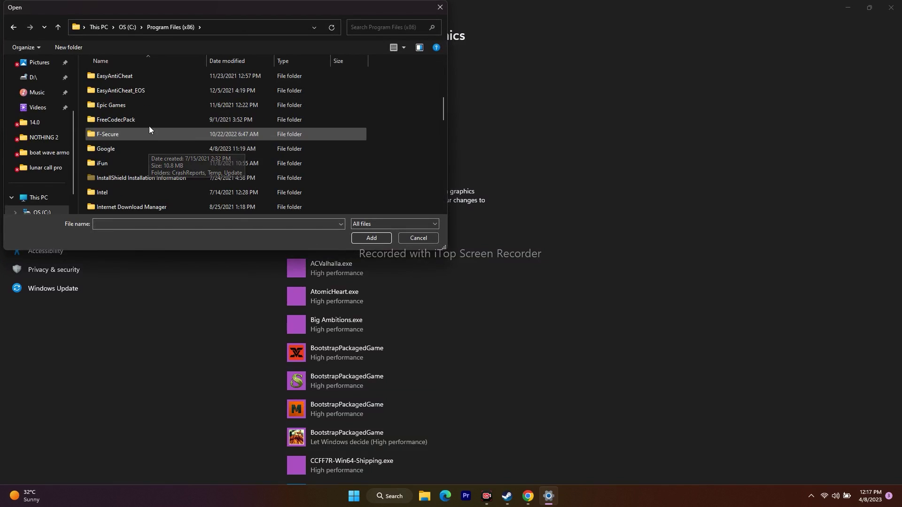
{"action": "scroll", "coordinate": [148, 123], "scroll_direction": "down", "scroll_amount": 3}
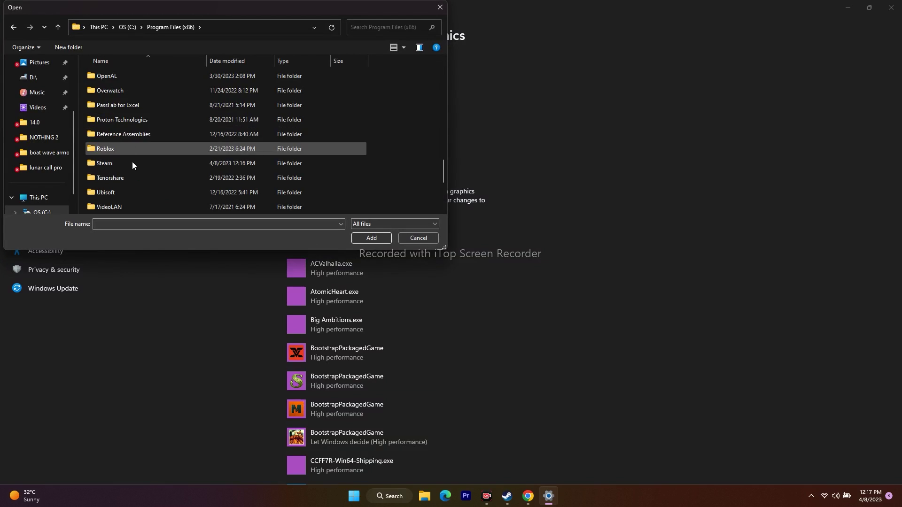
- Open Steam\steamapps\common\Path of Exile in the app picker
{"action": "double_click", "coordinate": [127, 165]}
{"action": "scroll", "coordinate": [150, 111], "scroll_direction": "down", "scroll_amount": 4}
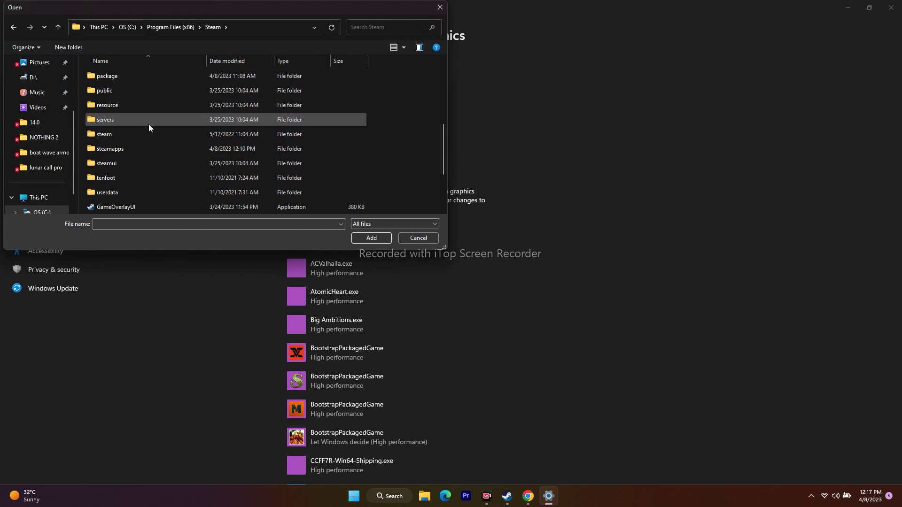
{"action": "double_click", "coordinate": [137, 149]}
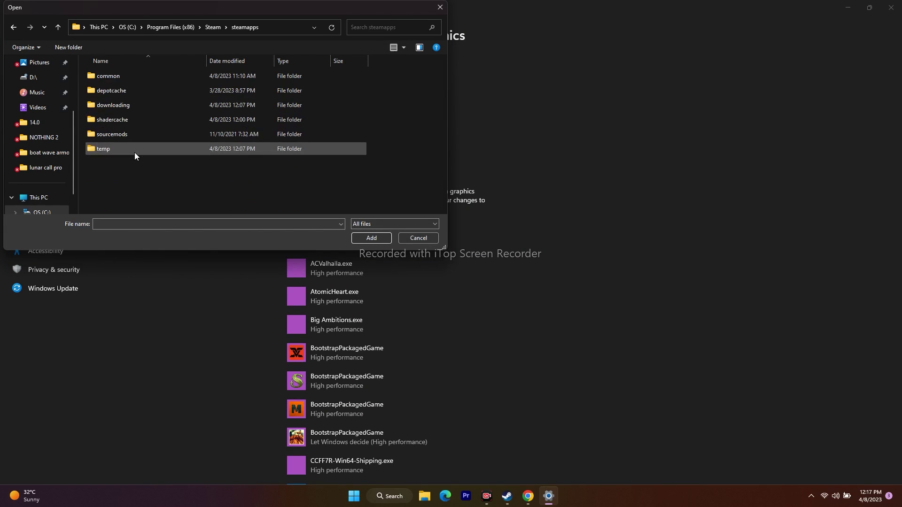
{"action": "double_click", "coordinate": [134, 78]}
{"action": "scroll", "coordinate": [135, 135], "scroll_direction": "down", "scroll_amount": 3}
{"action": "scroll", "coordinate": [135, 136], "scroll_direction": "down", "scroll_amount": 5}
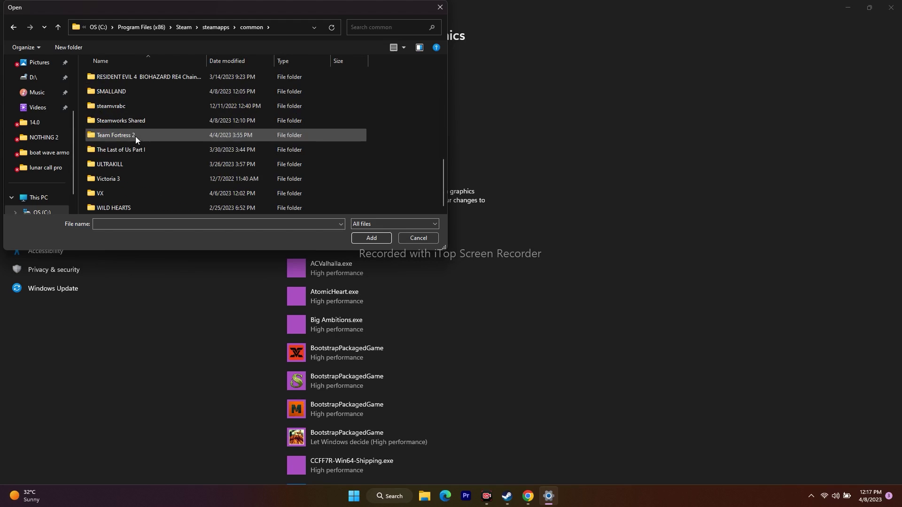
{"action": "scroll", "coordinate": [136, 150], "scroll_direction": "up", "scroll_amount": 3}
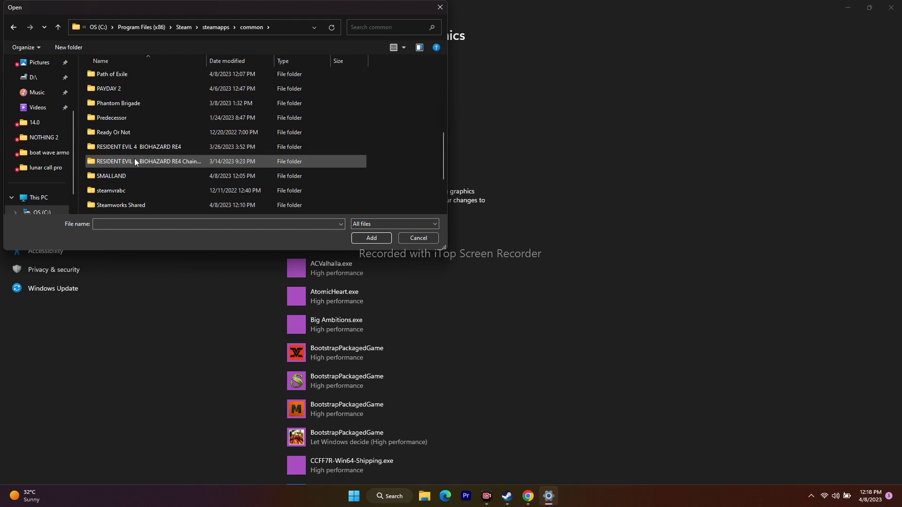
{"action": "double_click", "coordinate": [123, 121]}
- Add PathOfExileSteam to the Graphics list, save it as High performance, and close Settings
{"action": "left_click", "coordinate": [143, 205]}
{"action": "left_click", "coordinate": [368, 242]}
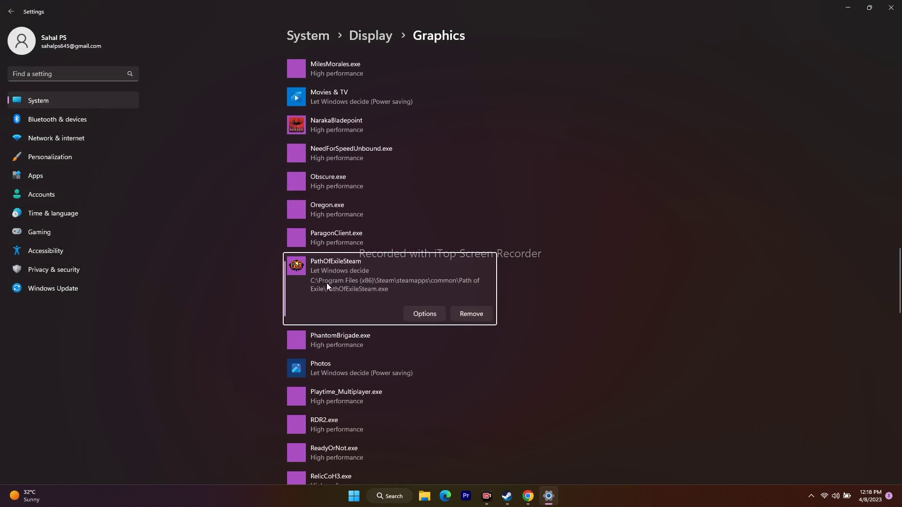
{"action": "left_click", "coordinate": [416, 311]}
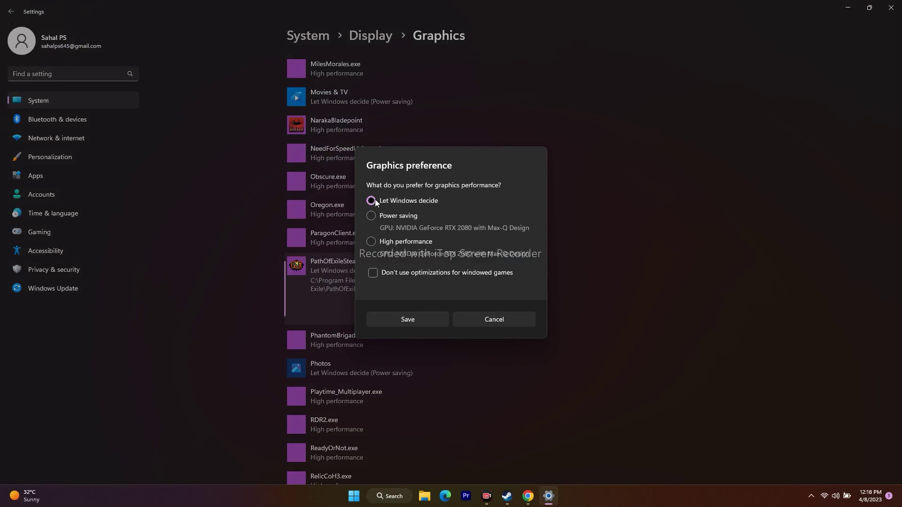
{"action": "left_click", "coordinate": [377, 245]}
{"action": "left_click", "coordinate": [424, 318]}
{"action": "left_click", "coordinate": [890, 8]}
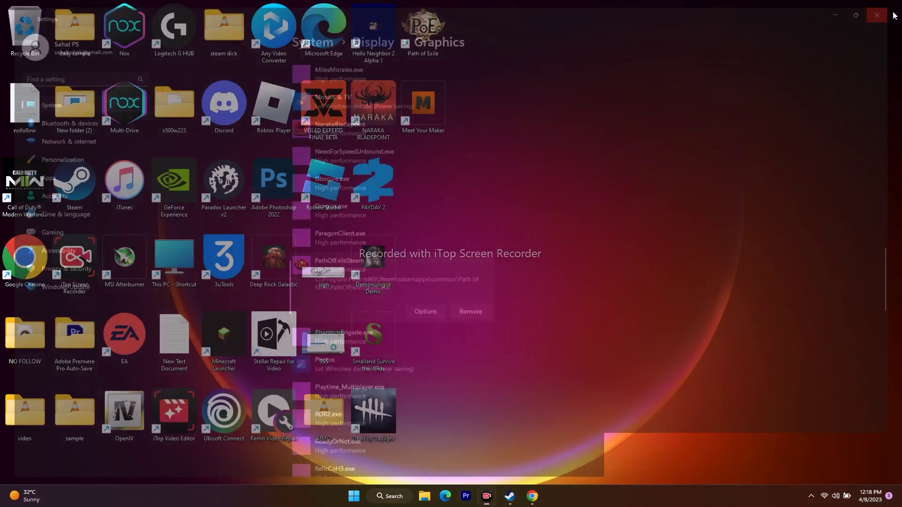
{"action": "left_click", "coordinate": [517, 496]}
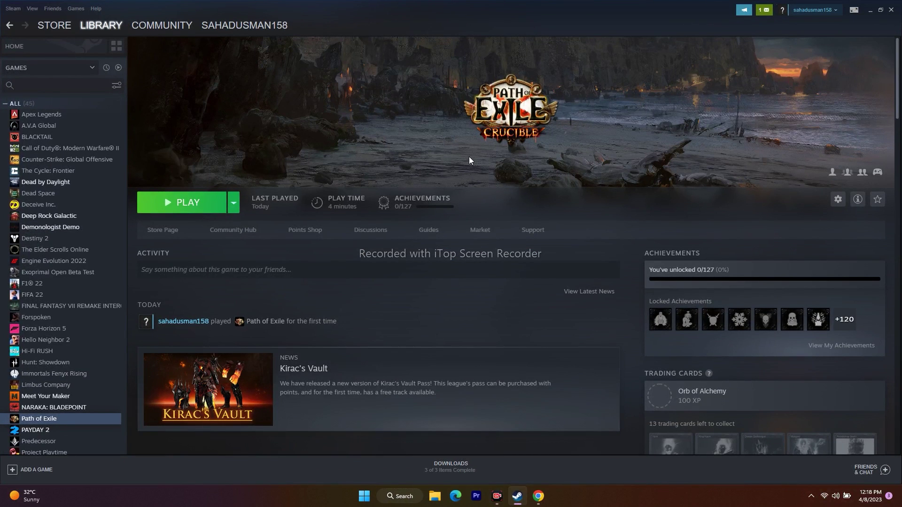